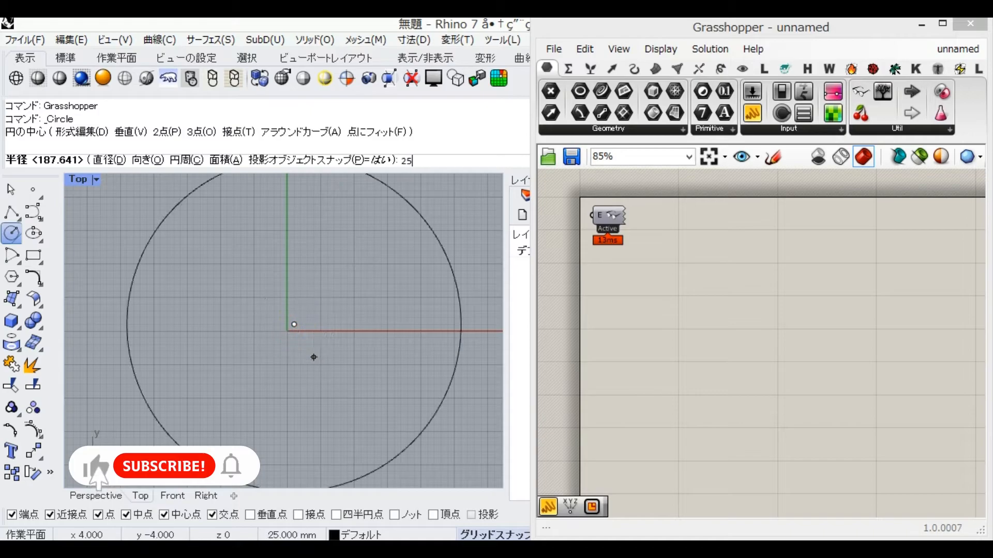
# Finish the circle around the origin with a 250 mm radius and fill it with a planar surface.
pyautogui.press('Return')
pyautogui.scroll(-5, 315, 361)
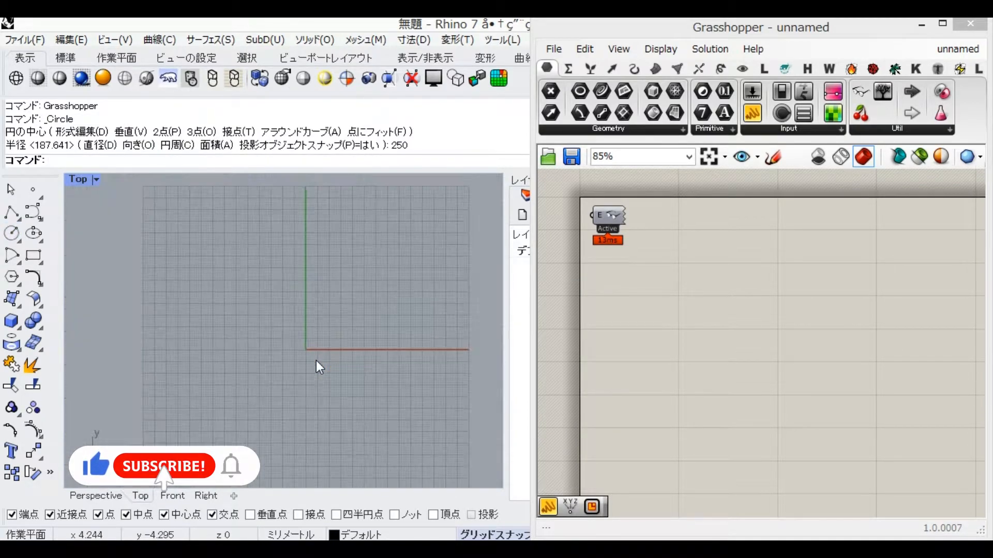
pyautogui.scroll(-2, 254, 219)
pyautogui.click(252, 204)
pyautogui.write('Pl')
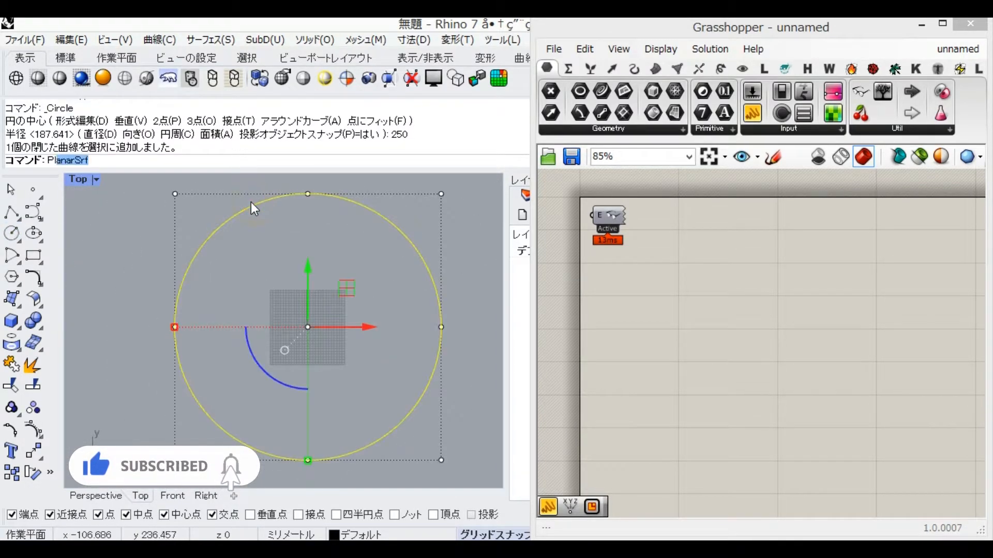
pyautogui.write('anar')
pyautogui.press('Return')
pyautogui.click(166, 206)
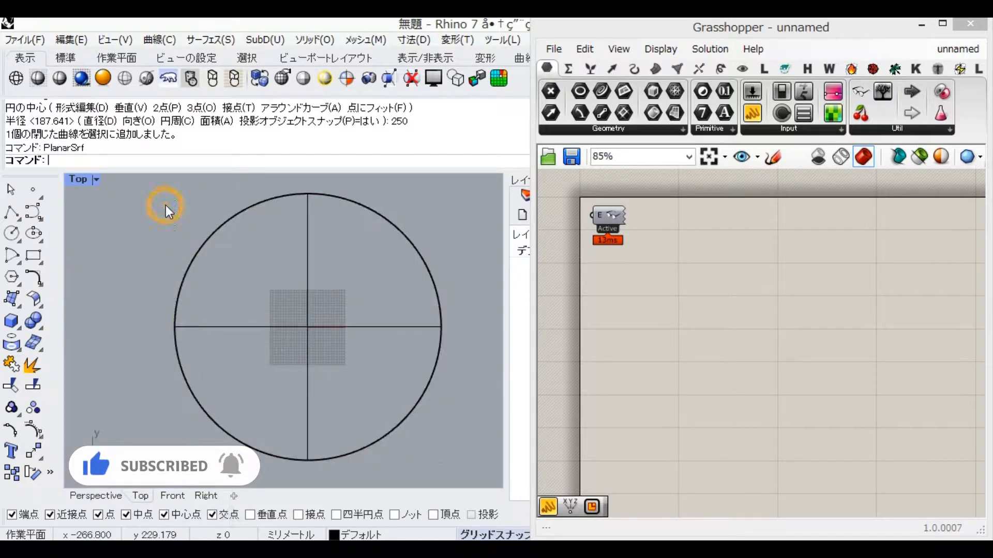
# Rebuild the circular surface with 3 by 3 control points and degree 2 in both directions, deleting the input and retrimming.
pyautogui.click(311, 324)
pyautogui.write('Rebuild')
pyautogui.press('Return')
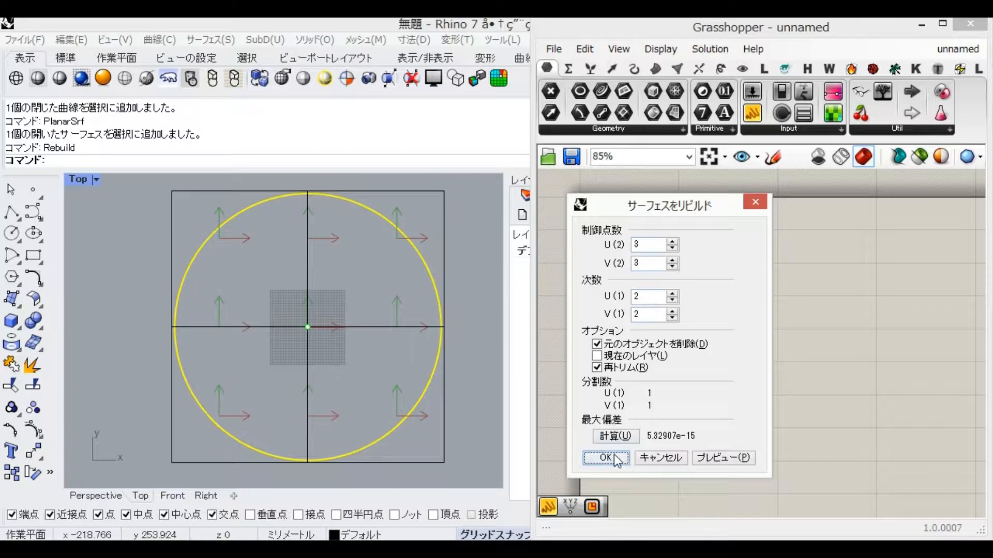
pyautogui.click(606, 459)
pyautogui.click(435, 224)
# Show the rebuilt surface's control points in the Perspective view.
pyautogui.doubleClick(82, 178)
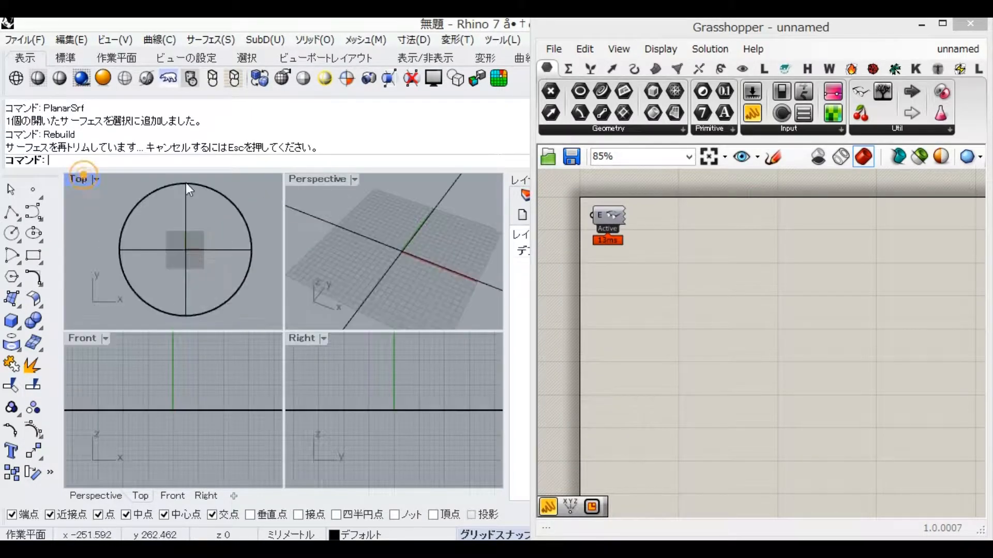
pyautogui.doubleClick(299, 181)
pyautogui.scroll(-5, 300, 269)
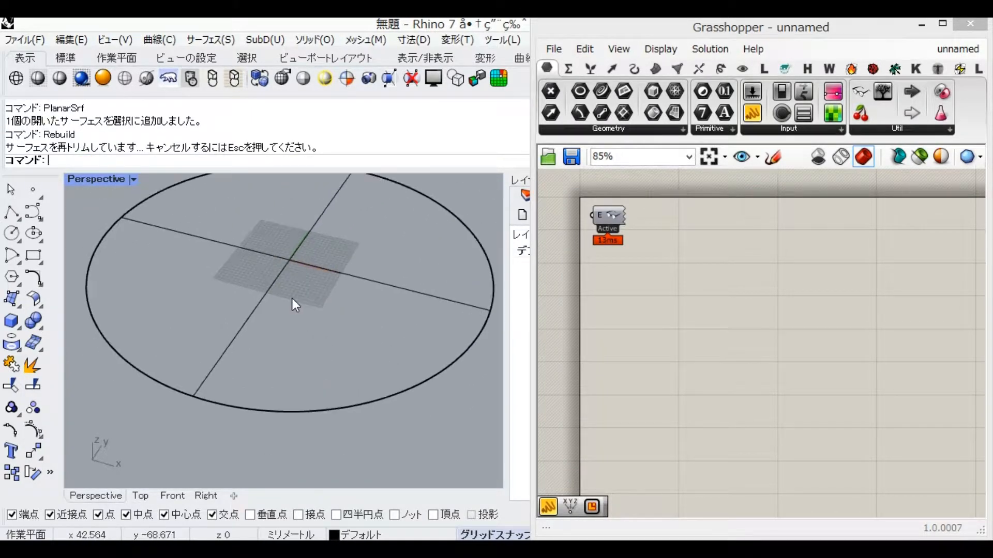
pyautogui.click(72, 39)
pyautogui.moveTo(124, 223)
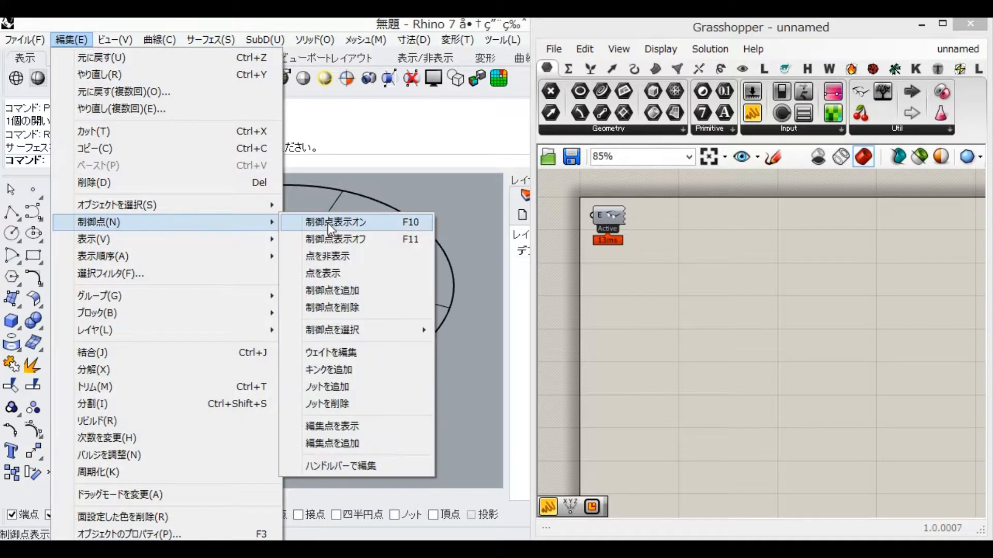
pyautogui.click(328, 223)
pyautogui.click(305, 273)
pyautogui.press('Return')
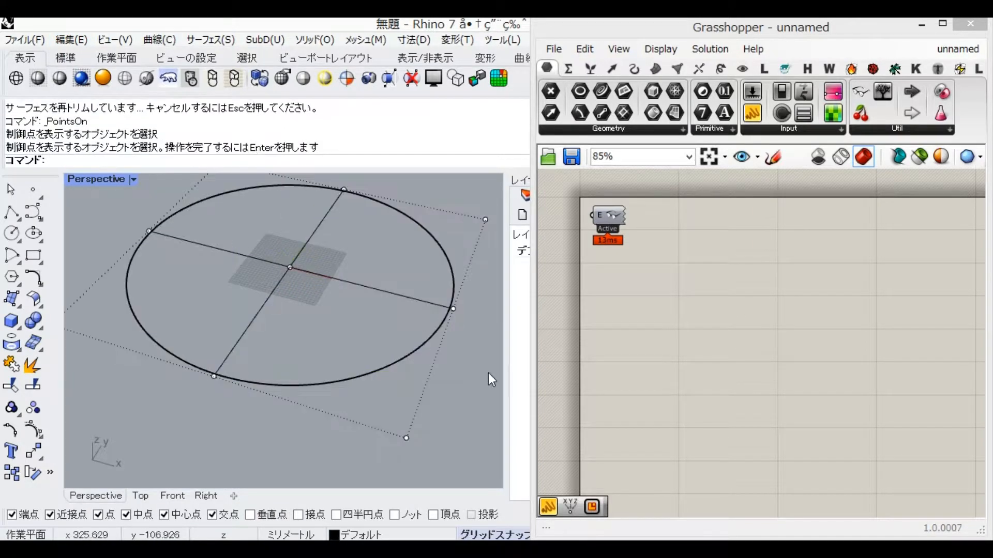
pyautogui.keyDown('shift'); pyautogui.moveTo(280, 401); pyautogui.dragTo(272, 424, button='right'); pyautogui.keyUp('shift')
pyautogui.scroll(3, 272, 424)
pyautogui.scroll(-3, 312, 392)
pyautogui.press('F11')
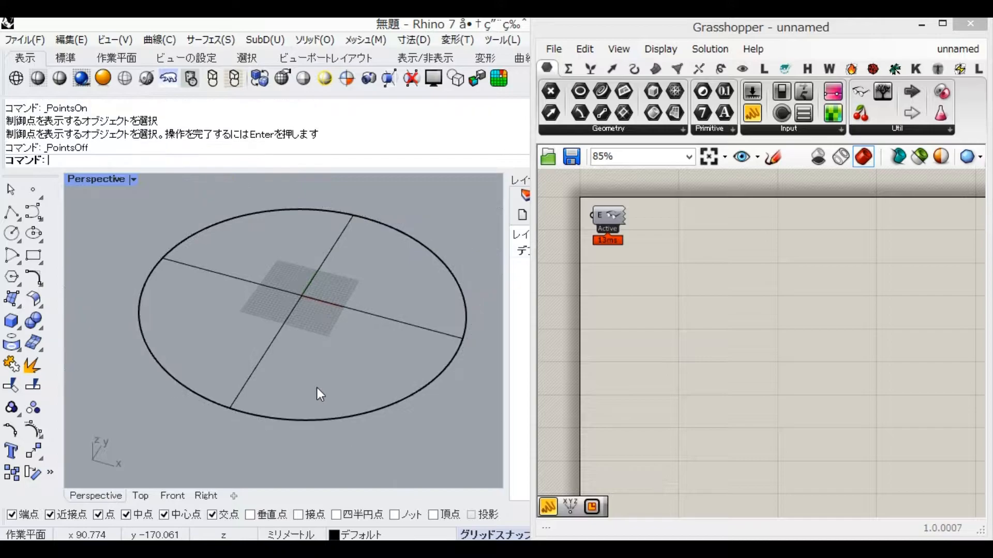
pyautogui.press('F10')
pyautogui.click(293, 299)
pyautogui.press('Return')
# Raise the surface's centre control point about 429 mm vertically to form a dome.
pyautogui.moveTo(314, 379); pyautogui.dragTo(302, 303, button='right')
pyautogui.click(303, 306)
pyautogui.moveTo(303, 251); pyautogui.dragTo(310, 187)
pyautogui.scroll(-4, 311, 187)
pyautogui.keyDown('shift'); pyautogui.moveTo(310, 188); pyautogui.dragTo(304, 262, button='right'); pyautogui.keyUp('shift')
pyautogui.moveTo(309, 202); pyautogui.dragTo(92, 182, button='right')
# Draw a circle of about 190 mm radius in the Top view, centred on the dome's middle control point.
pyautogui.doubleClick(92, 181)
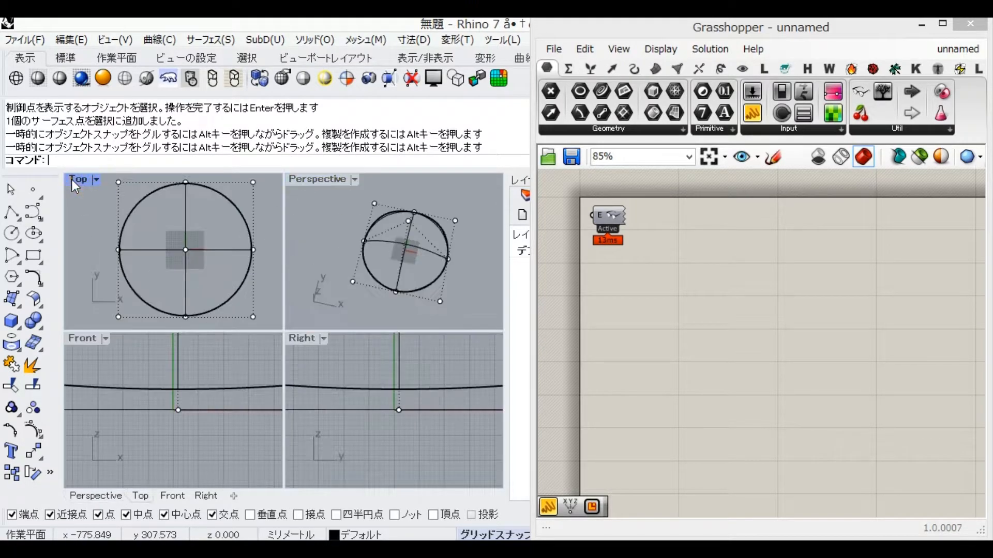
pyautogui.doubleClick(73, 181)
pyautogui.click(13, 233)
pyautogui.click(308, 327)
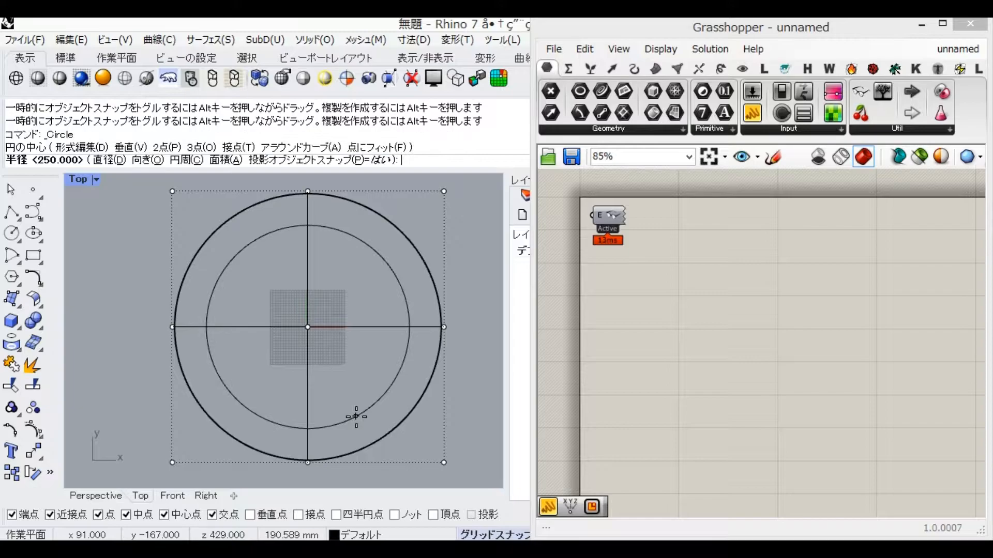
pyautogui.click(355, 414)
# Lower the smaller circle vertically from the raised control point towards the dome's base in the Perspective view.
pyautogui.doubleClick(78, 180)
pyautogui.doubleClick(310, 180)
pyautogui.moveTo(310, 372); pyautogui.dragTo(319, 347, button='right')
pyautogui.scroll(-2, 317, 269)
pyautogui.click(319, 245)
pyautogui.moveTo(318, 221); pyautogui.dragTo(314, 337)
pyautogui.click(302, 485)
pyautogui.moveTo(302, 485); pyautogui.dragTo(399, 255, button='right')
# Enlarge the Grasshopper window and place a Curve and a Surface parameter on the canvas.
pyautogui.click(592, 249)
pyautogui.moveTo(533, 255); pyautogui.dragTo(375, 255)
pyautogui.moveTo(163, 381); pyautogui.dragTo(243, 372, button='right')
pyautogui.moveTo(441, 94); pyautogui.dragTo(483, 286)
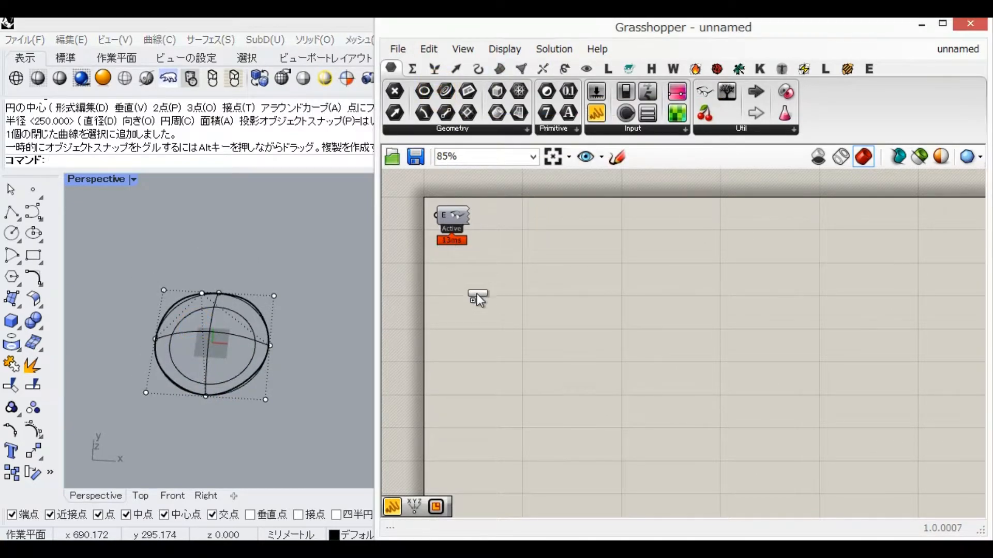
pyautogui.moveTo(519, 113); pyautogui.dragTo(465, 352)
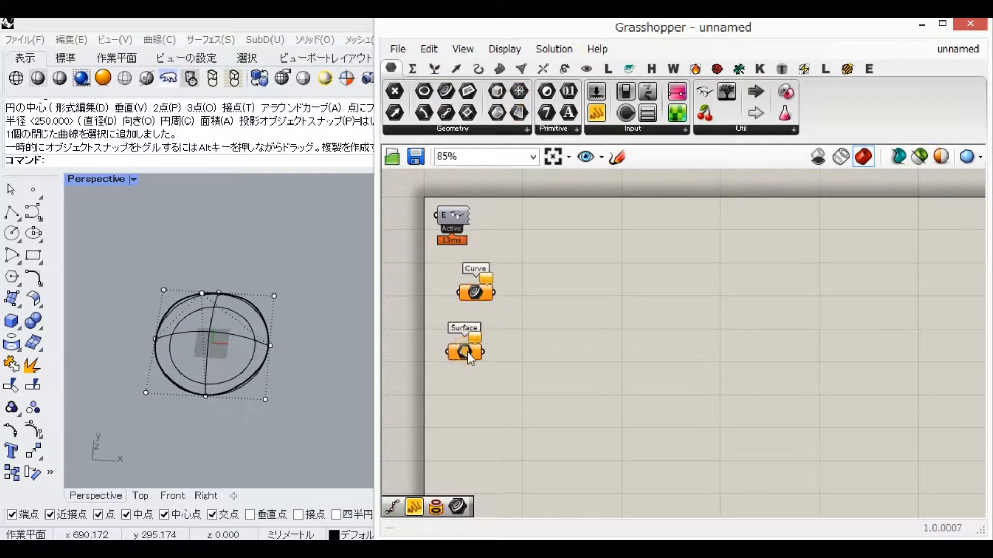
# Reference the dome in the Surface parameter and the smaller circle in the Curve parameter.
pyautogui.rightClick(472, 351)
pyautogui.click(514, 347)
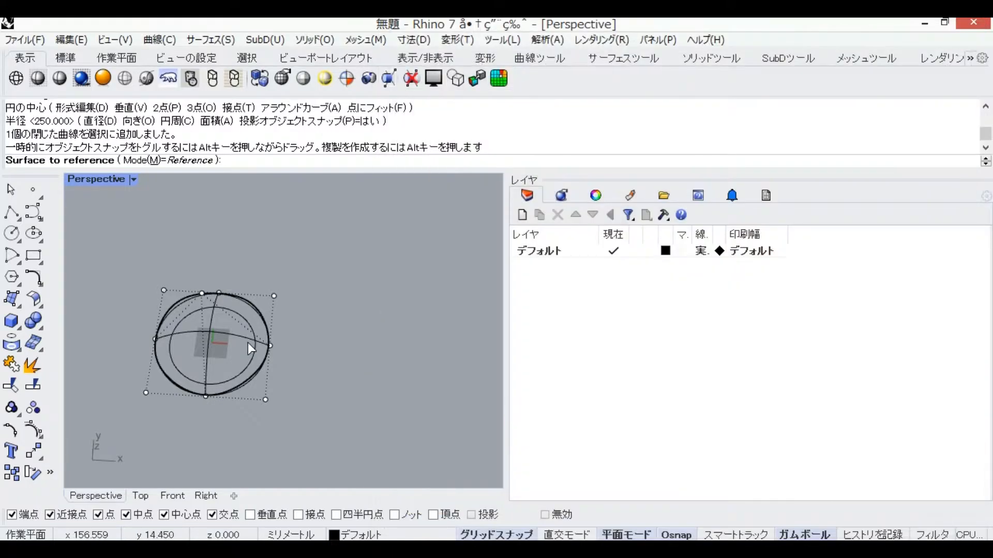
pyautogui.click(247, 341)
pyautogui.rightClick(475, 293)
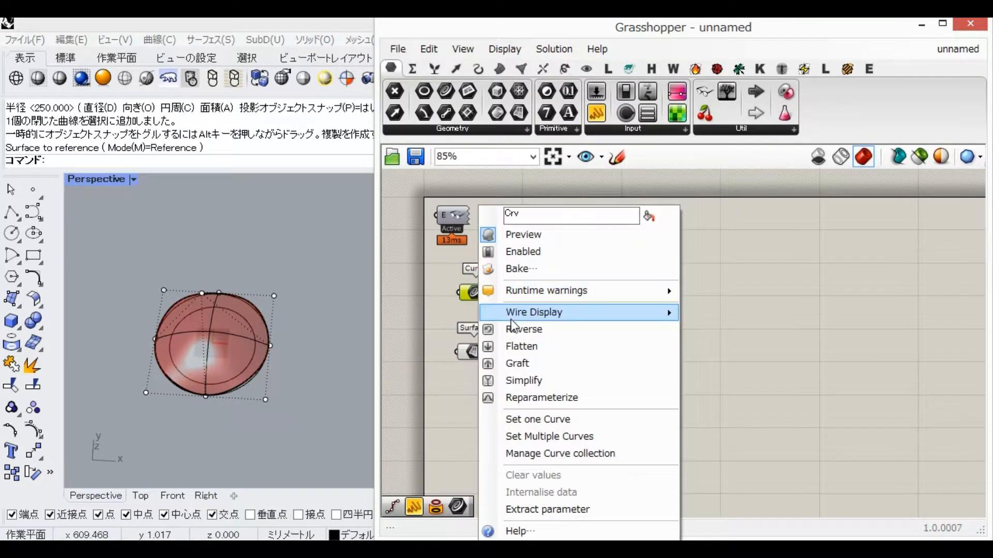
pyautogui.click(537, 419)
pyautogui.click(219, 318)
pyautogui.moveTo(218, 319); pyautogui.dragTo(263, 344, button='right')
# Add a Pull Curve component and feed it the Curve and Surface parameters.
pyautogui.doubleClick(524, 320)
pyautogui.write('pull')
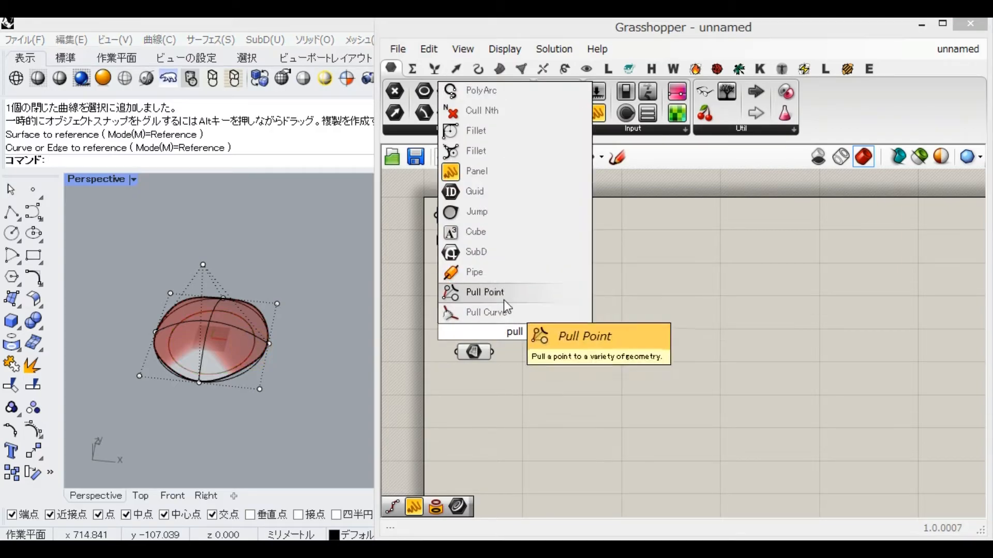
pyautogui.click(489, 312)
pyautogui.moveTo(520, 290); pyautogui.dragTo(539, 307)
pyautogui.moveTo(252, 392); pyautogui.dragTo(307, 241, button='right')
pyautogui.click(558, 383)
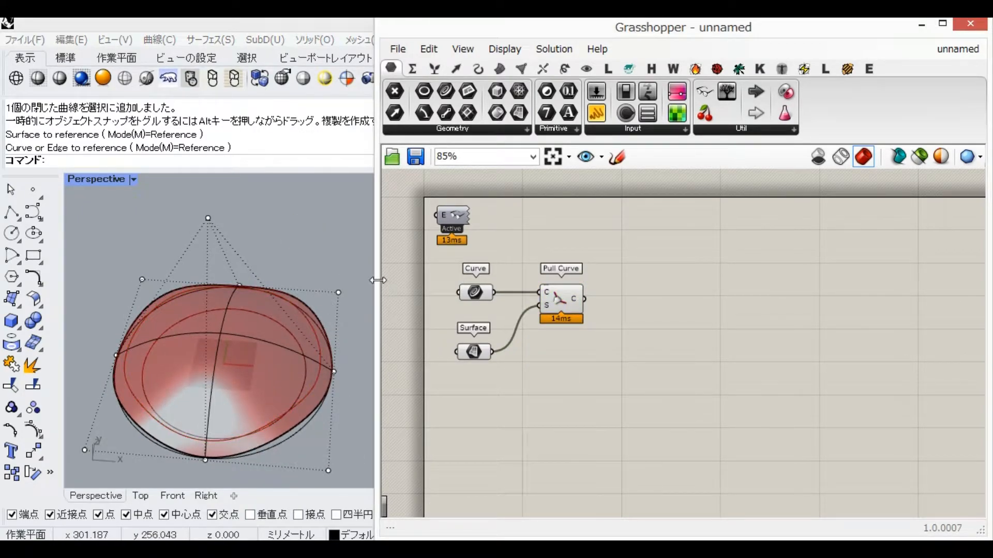
# Move the two circle curves to the layer レイヤ 01 and turn that layer off.
pyautogui.moveTo(378, 280); pyautogui.dragTo(632, 287)
pyautogui.click(522, 217)
pyautogui.moveTo(255, 412); pyautogui.dragTo(272, 346, button='right')
pyautogui.click(272, 345)
pyautogui.moveTo(345, 387); pyautogui.dragTo(289, 321, button='right')
pyautogui.click(290, 321)
pyautogui.click(291, 300)
pyautogui.click(547, 266)
pyautogui.rightClick(548, 267)
pyautogui.click(583, 472)
pyautogui.moveTo(509, 342); pyautogui.dragTo(485, 340)
pyautogui.click(611, 265)
pyautogui.moveTo(282, 320)
pyautogui.mouseDown(button='right')
pyautogui.moveTo(283, 436)
pyautogui.moveTo(274, 308)
pyautogui.mouseUp(button='right')
# Turn off the preview of the Curve and Surface parameters.
pyautogui.moveTo(759, 374); pyautogui.dragTo(716, 282)
pyautogui.middleClick(748, 404)
pyautogui.click(795, 357)
pyautogui.moveTo(331, 344); pyautogui.dragTo(336, 323, button='right')
pyautogui.click(877, 346)
# Add a Divide Curve component and connect the pulled curve to its curve input.
pyautogui.moveTo(840, 352); pyautogui.dragTo(745, 350, button='right')
pyautogui.moveTo(633, 319); pyautogui.dragTo(396, 319)
pyautogui.moveTo(170, 393); pyautogui.dragTo(217, 372, button='right')
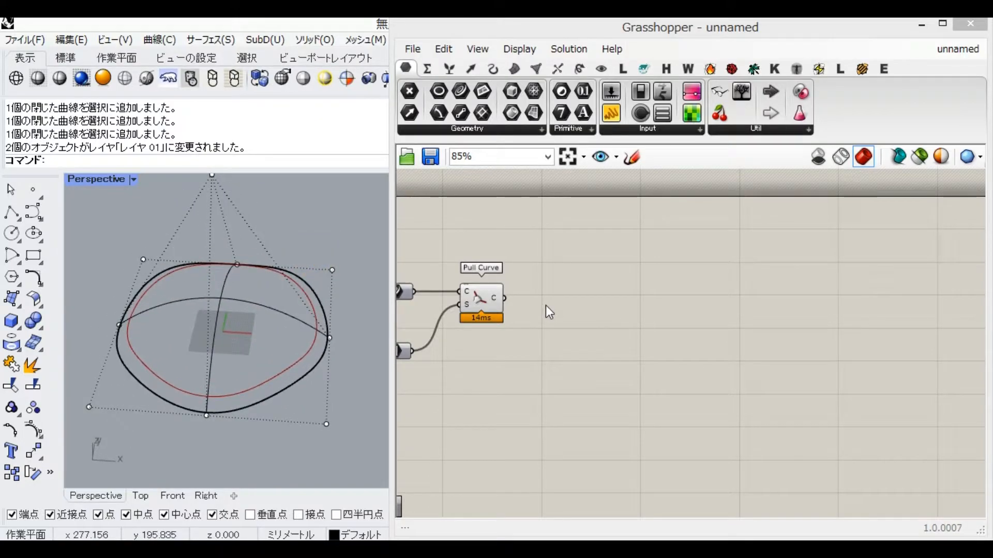
pyautogui.doubleClick(613, 310)
pyautogui.write('divi')
pyautogui.press('Return')
pyautogui.moveTo(504, 298); pyautogui.dragTo(695, 317)
# Create a number slider set to 500 and connect it to Divide Curve's count input.
pyautogui.doubleClick(518, 325)
pyautogui.write('5')
pyautogui.press('Return')
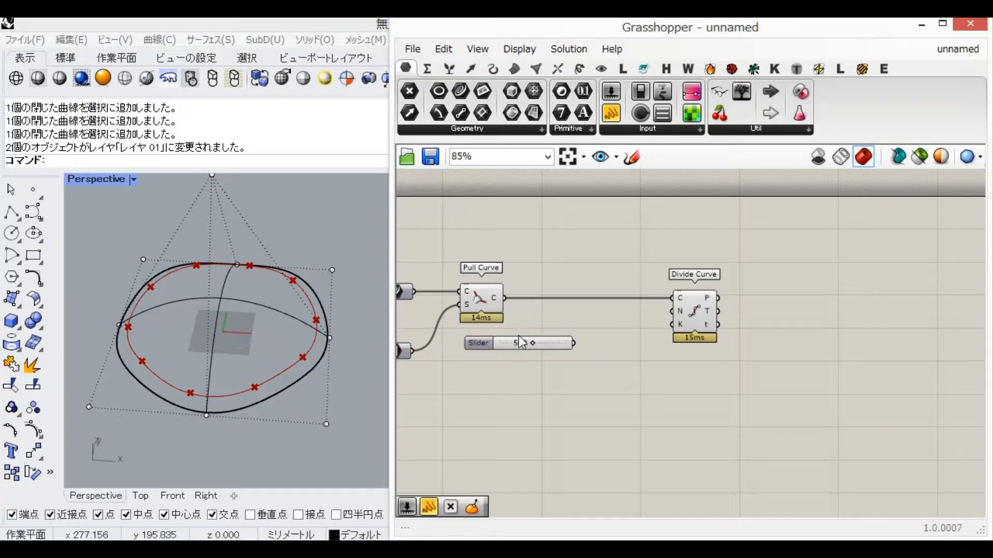
pyautogui.moveTo(627, 344); pyautogui.dragTo(624, 312)
pyautogui.click(695, 312)
pyautogui.click(695, 307)
# Add a Shift List component and feed it the division points.
pyautogui.doubleClick(742, 309)
pyautogui.write('shift')
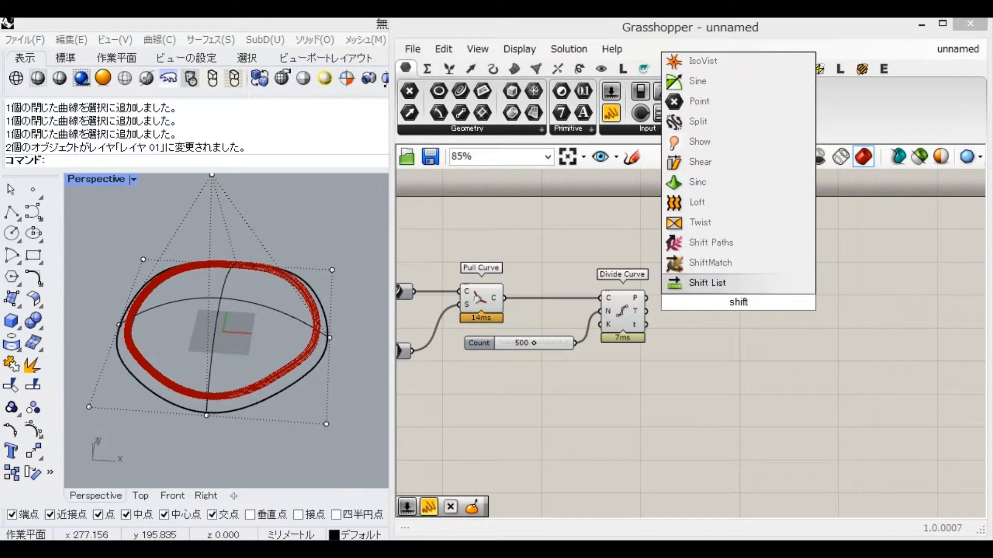
pyautogui.press('Return')
pyautogui.moveTo(717, 338); pyautogui.dragTo(715, 339)
pyautogui.moveTo(743, 354); pyautogui.dragTo(707, 352)
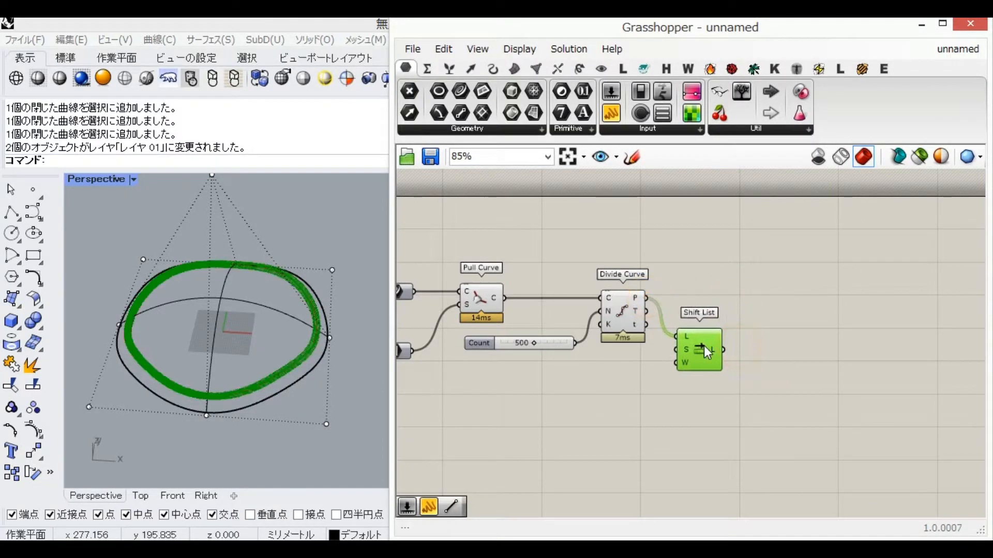
# Add a Line component running from the division points to the shifted points.
pyautogui.doubleClick(825, 278)
pyautogui.write('line')
pyautogui.press('Return')
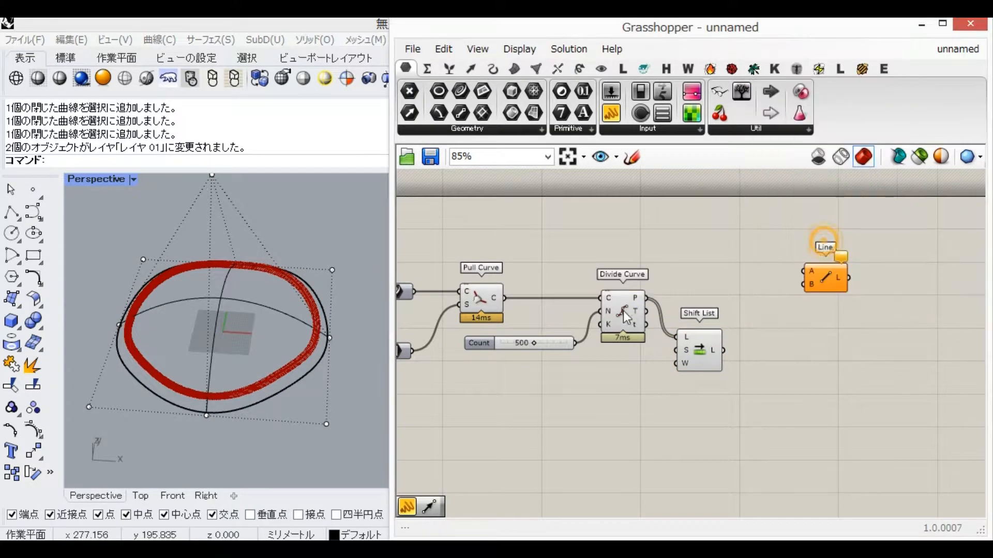
pyautogui.moveTo(651, 308); pyautogui.dragTo(805, 272)
pyautogui.moveTo(729, 359); pyautogui.dragTo(729, 357)
pyautogui.moveTo(831, 277); pyautogui.dragTo(828, 304)
# Turn off the preview of Pull Curve, Divide Curve and Shift List.
pyautogui.moveTo(731, 417); pyautogui.dragTo(538, 265)
pyautogui.keyDown('shift'); pyautogui.click(486, 292); pyautogui.keyUp('shift')
pyautogui.rightClick(585, 228)
pyautogui.click(672, 255)
pyautogui.moveTo(676, 258); pyautogui.dragTo(583, 250, button='right')
pyautogui.moveTo(211, 303); pyautogui.dragTo(194, 332, button='right')
# Add an End Points component and connect the Line output to it.
pyautogui.moveTo(721, 329); pyautogui.dragTo(639, 330, button='right')
pyautogui.click(639, 330)
pyautogui.doubleClick(642, 336)
pyautogui.write('end')
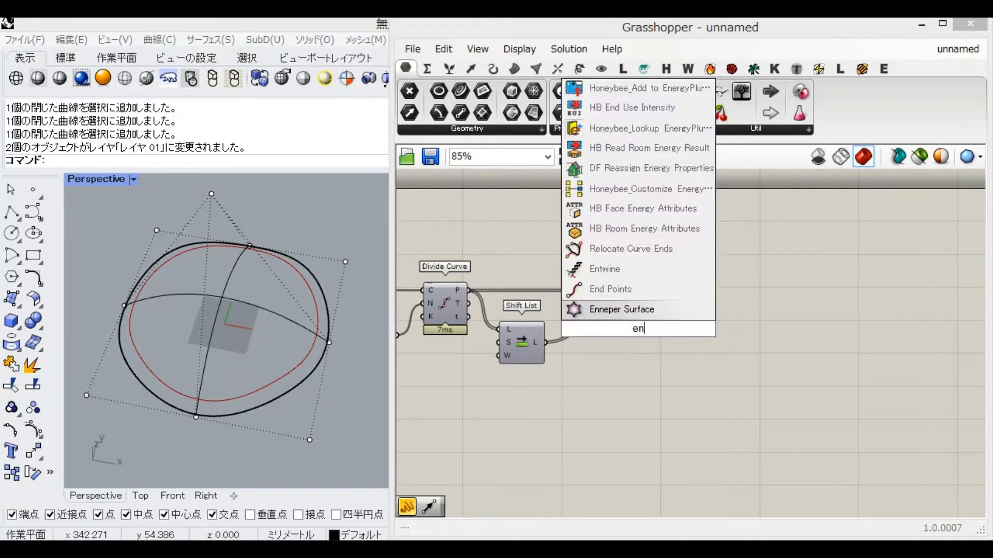
pyautogui.press('Return')
pyautogui.moveTo(635, 329); pyautogui.dragTo(726, 268)
pyautogui.moveTo(669, 297); pyautogui.dragTo(705, 274)
pyautogui.moveTo(724, 272); pyautogui.dragTo(712, 251)
# Add a Kangaroo OnMesh goal and connect End Points' end output to its Points input.
pyautogui.doubleClick(818, 313)
pyautogui.write('onmesh')
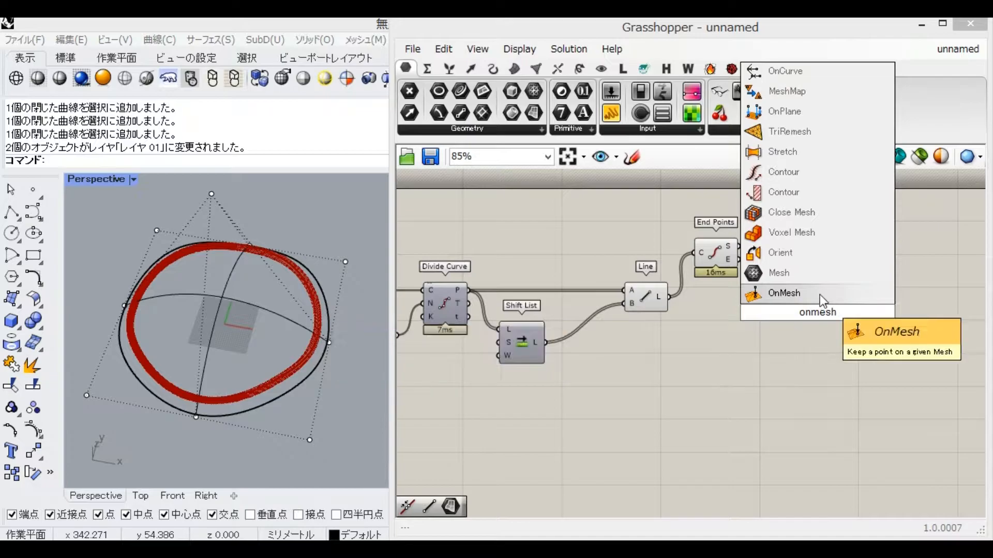
pyautogui.click(775, 293)
pyautogui.moveTo(833, 304); pyautogui.dragTo(675, 304, button='right')
pyautogui.moveTo(675, 303); pyautogui.dragTo(761, 275)
pyautogui.moveTo(616, 349); pyautogui.dragTo(708, 348, button='right')
pyautogui.moveTo(708, 347); pyautogui.dragTo(548, 224)
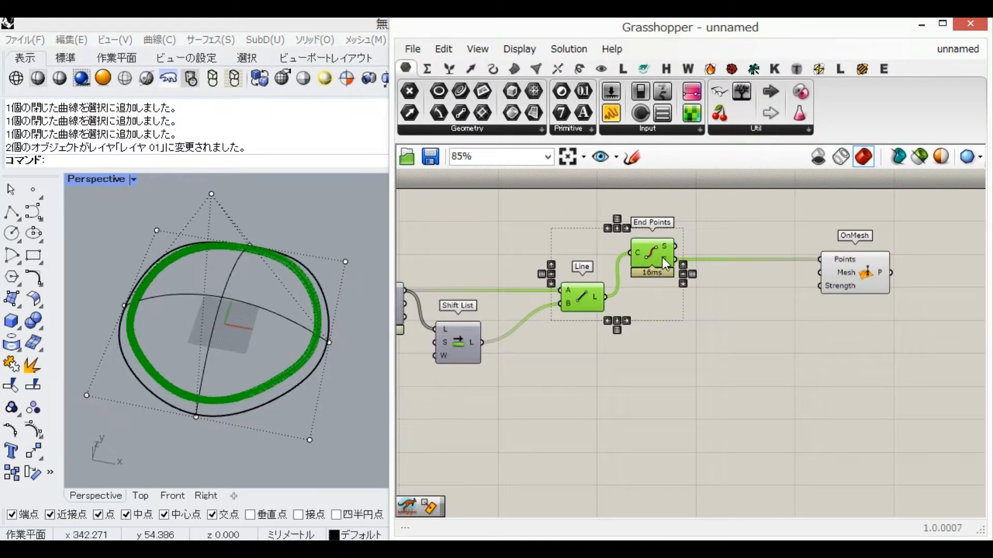
pyautogui.click(591, 388)
# Add a Mesh Brep component and connect the Surface parameter to its brep input.
pyautogui.moveTo(565, 391); pyautogui.dragTo(583, 401, button='right')
pyautogui.doubleClick(716, 401)
pyautogui.write('mesh')
pyautogui.click(751, 361)
pyautogui.moveTo(623, 373); pyautogui.dragTo(751, 349, button='right')
pyautogui.moveTo(857, 379); pyautogui.dragTo(567, 353)
pyautogui.moveTo(501, 336); pyautogui.dragTo(826, 336, button='right')
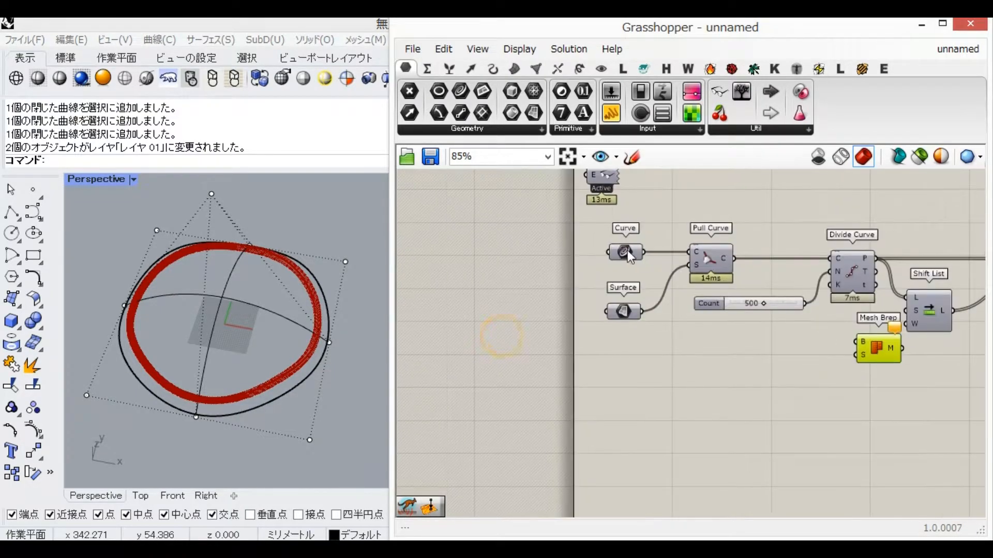
pyautogui.click(623, 312)
pyautogui.moveTo(642, 311); pyautogui.dragTo(858, 342)
# Place Mesh Brep below End Points and connect its mesh output to OnMesh's Mesh input.
pyautogui.moveTo(840, 409); pyautogui.dragTo(478, 385, button='right')
pyautogui.moveTo(517, 334); pyautogui.dragTo(828, 334)
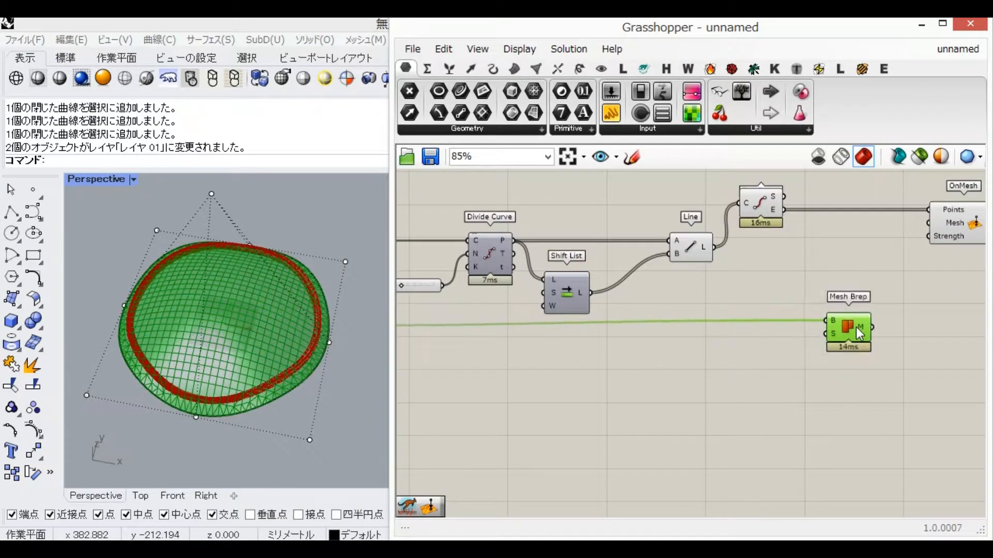
pyautogui.moveTo(928, 336); pyautogui.dragTo(831, 337, button='right')
pyautogui.scroll(-1, 825, 346)
pyautogui.moveTo(704, 343); pyautogui.dragTo(702, 348)
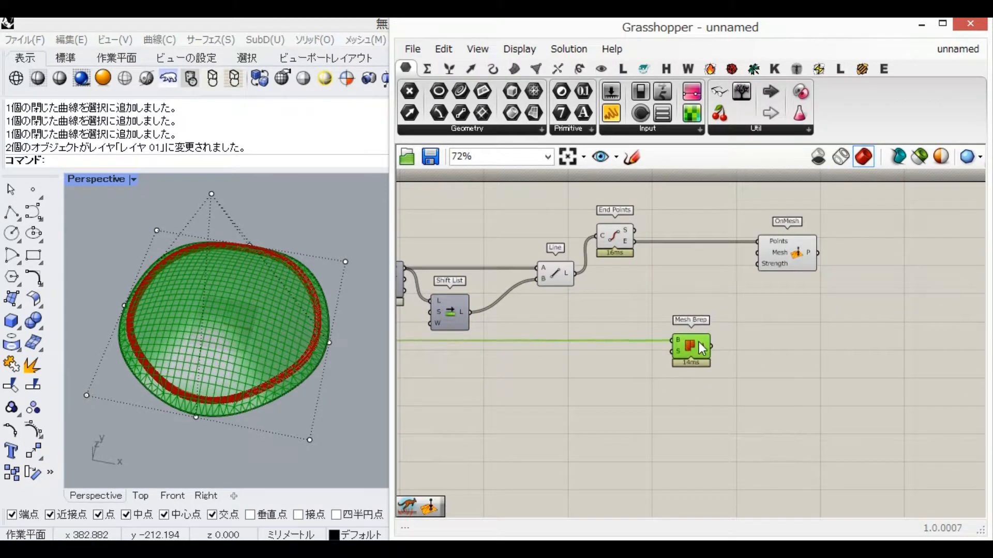
pyautogui.moveTo(754, 257); pyautogui.dragTo(756, 254)
pyautogui.click(786, 345)
pyautogui.click(799, 245)
# Turn off the preview of Line, End Points, Mesh Brep and OnMesh.
pyautogui.moveTo(712, 416); pyautogui.dragTo(561, 235)
pyautogui.middleClick(631, 299)
pyautogui.click(682, 253)
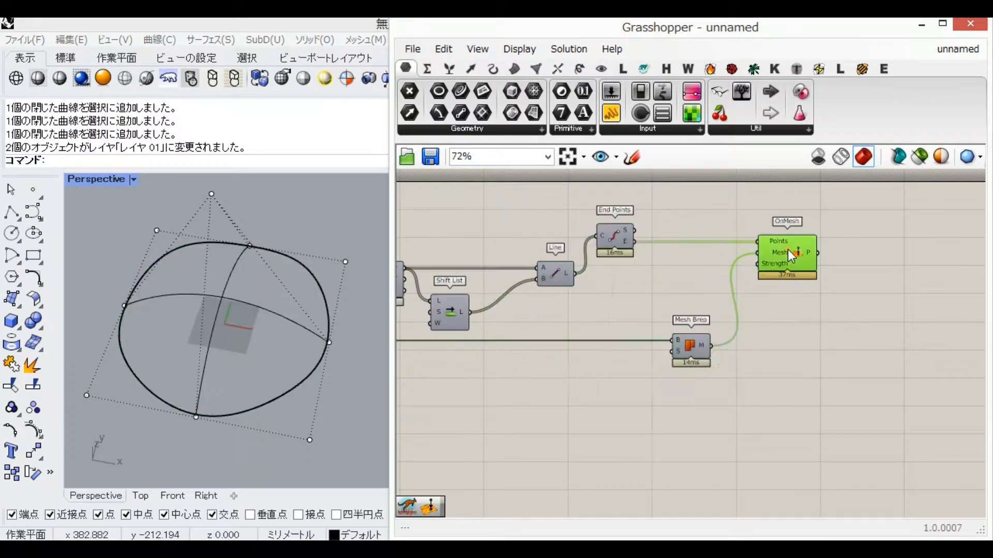
pyautogui.rightClick(776, 252)
pyautogui.click(619, 267)
pyautogui.click(789, 256)
pyautogui.middleClick(778, 354)
pyautogui.click(825, 300)
# Turn the preview of the Line component that feeds End Points back on.
pyautogui.click(553, 273)
pyautogui.rightClick(552, 270)
pyautogui.click(578, 312)
pyautogui.rightClick(569, 266)
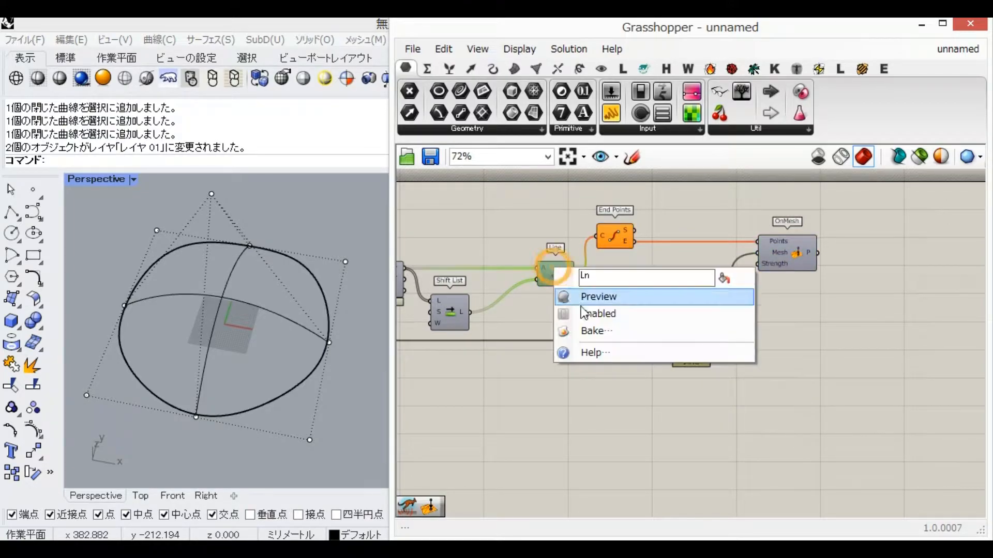
pyautogui.click(595, 314)
pyautogui.click(582, 318)
# Add a Line parameter to the right of OnMesh and feed it from the Line component's output.
pyautogui.moveTo(738, 350); pyautogui.dragTo(640, 350, button='right')
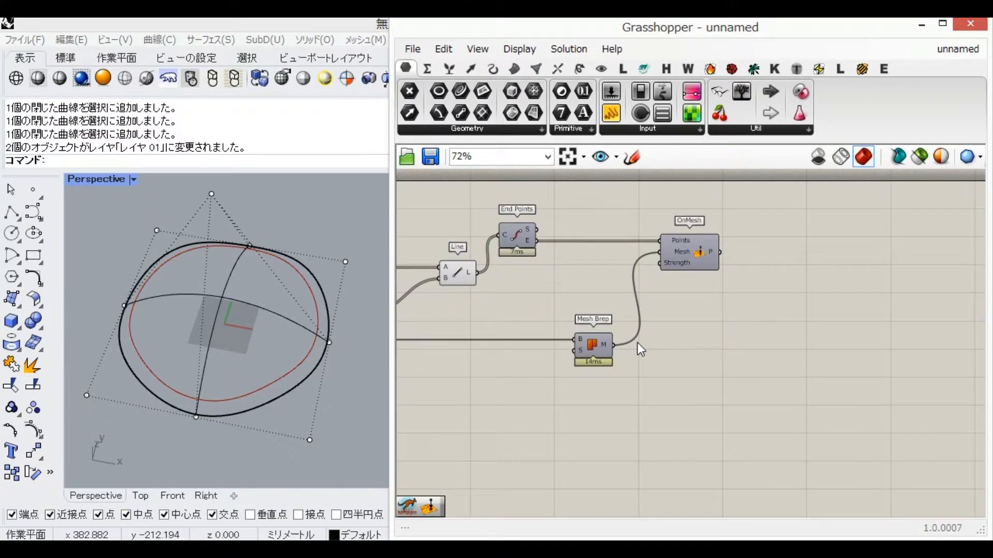
pyautogui.moveTo(578, 337); pyautogui.dragTo(664, 335, button='right')
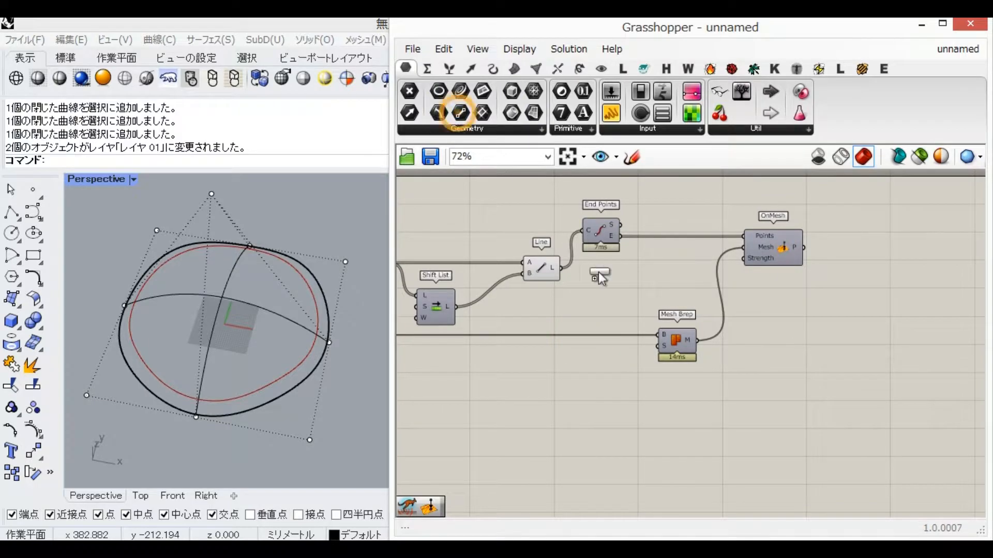
pyautogui.moveTo(760, 349); pyautogui.dragTo(778, 347)
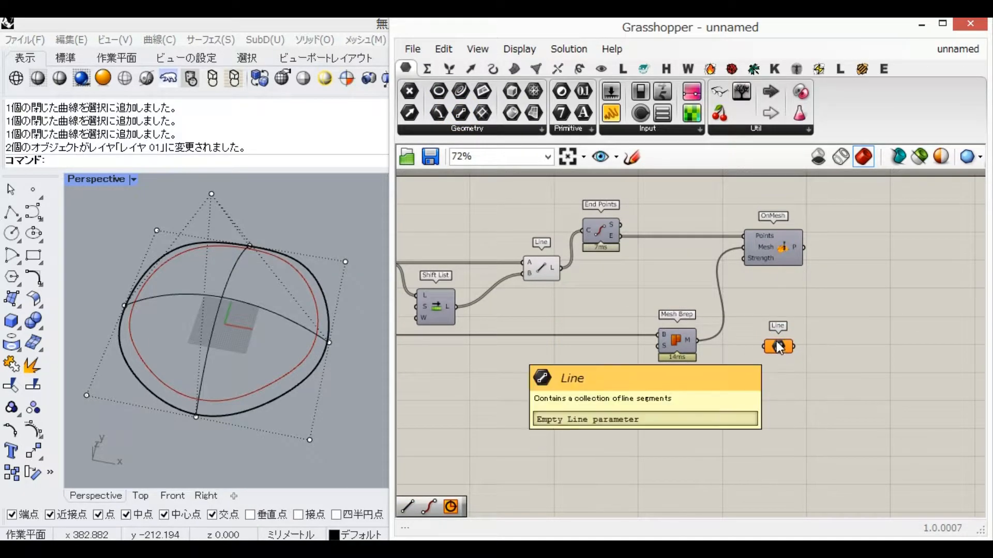
pyautogui.moveTo(698, 309); pyautogui.dragTo(843, 272)
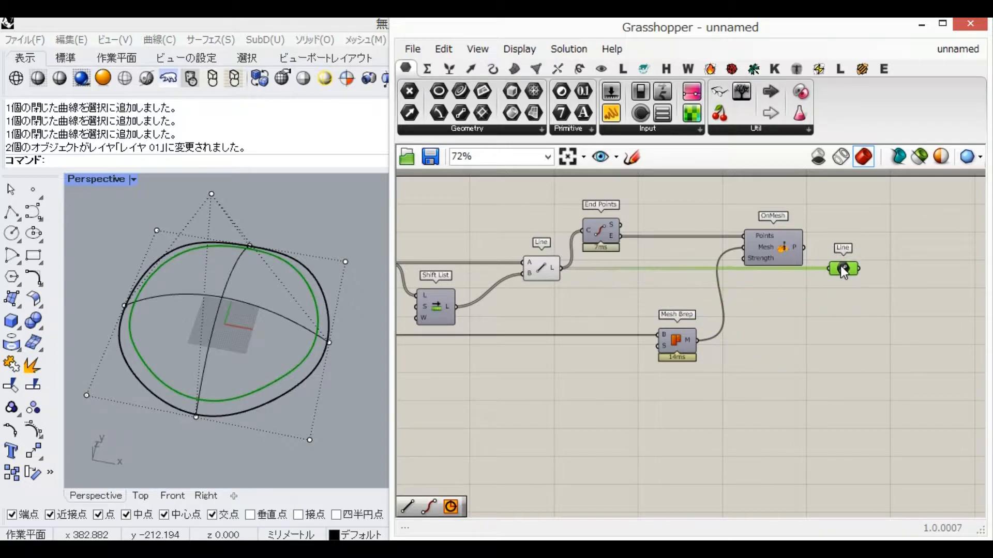
pyautogui.moveTo(773, 279); pyautogui.dragTo(754, 298, button='right')
pyautogui.moveTo(821, 195); pyautogui.dragTo(585, 261)
pyautogui.moveTo(587, 267); pyautogui.dragTo(590, 239)
pyautogui.click(833, 321)
pyautogui.moveTo(831, 321); pyautogui.dragTo(705, 310, button='right')
pyautogui.click(699, 278)
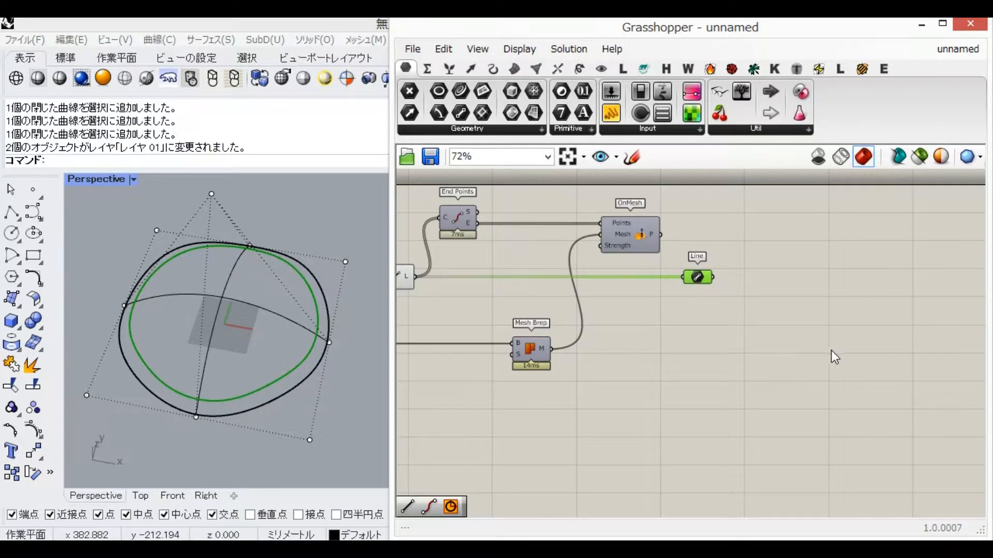
# Add a Length(Line) goal to the right and connect the Line parameter to its Line input.
pyautogui.moveTo(832, 356); pyautogui.dragTo(733, 339, button='right')
pyautogui.doubleClick(716, 333)
pyautogui.write('length')
pyautogui.press('Return')
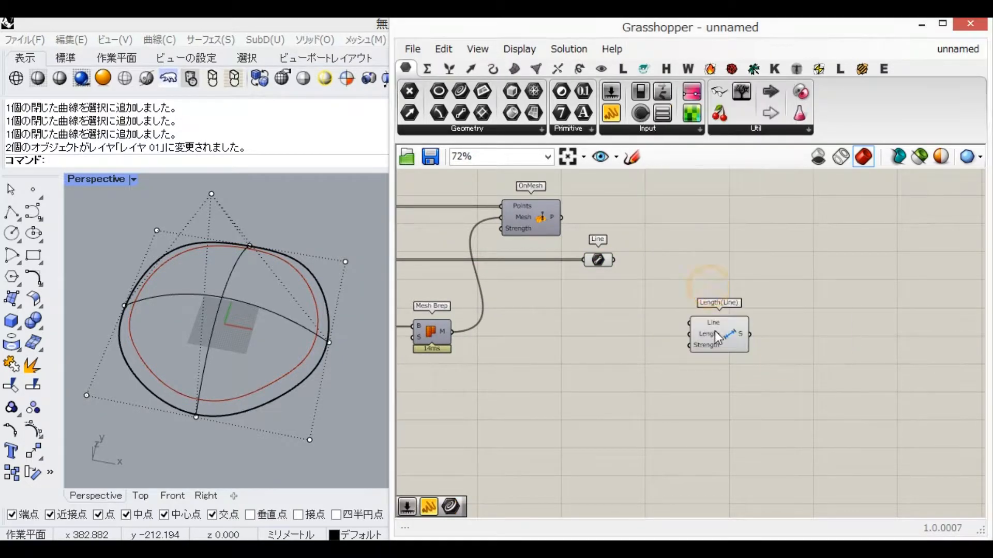
pyautogui.moveTo(717, 335); pyautogui.dragTo(773, 290)
pyautogui.moveTo(615, 260); pyautogui.dragTo(745, 269)
pyautogui.moveTo(799, 289); pyautogui.dragTo(890, 270)
# Add a curve Length component below the Line parameter and connect the Line parameter to its curve input.
pyautogui.doubleClick(610, 356)
pyautogui.write('length')
pyautogui.press('Return')
pyautogui.moveTo(600, 355); pyautogui.dragTo(663, 295)
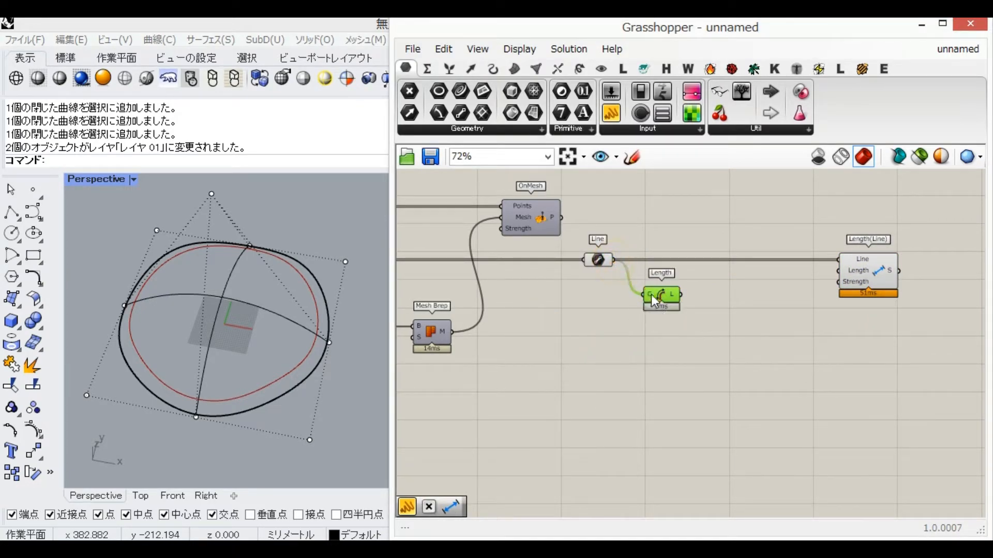
# Add a Multiplication component and connect the Length component's output to its A input.
pyautogui.doubleClick(672, 337)
pyautogui.write('mult')
pyautogui.press('Return')
pyautogui.moveTo(696, 334); pyautogui.dragTo(736, 305)
# Add a number slider with upper limit 10.0, set it to 2.0 and connect it to Multiplication's B input.
pyautogui.doubleClick(684, 337)
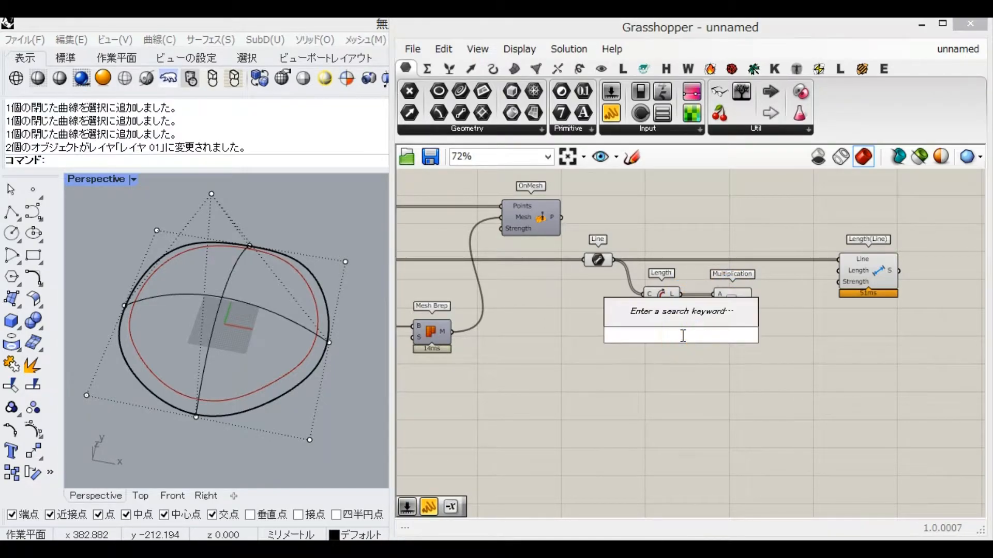
pyautogui.write('10.0')
pyautogui.press('Return')
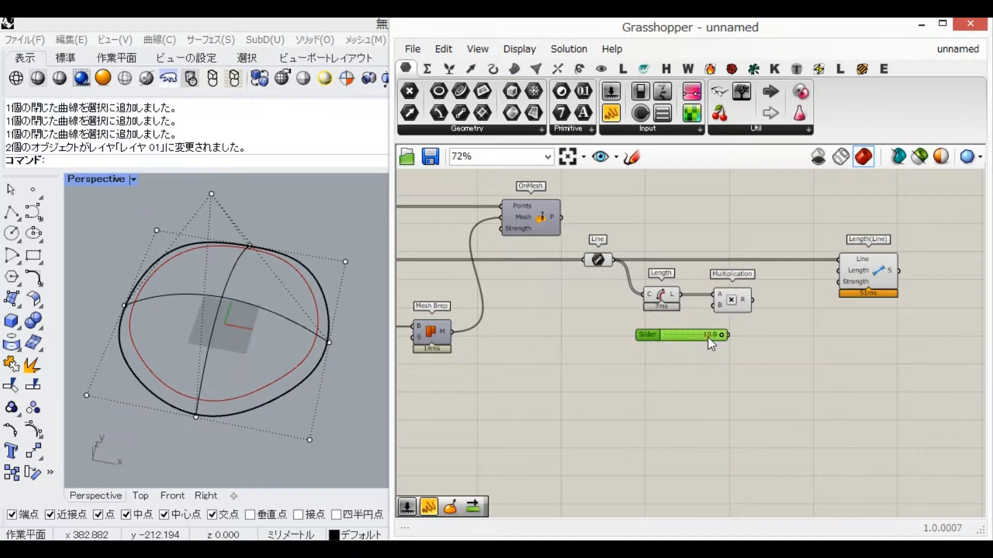
pyautogui.doubleClick(709, 337)
pyautogui.moveTo(794, 448); pyautogui.dragTo(655, 461)
pyautogui.click(707, 476)
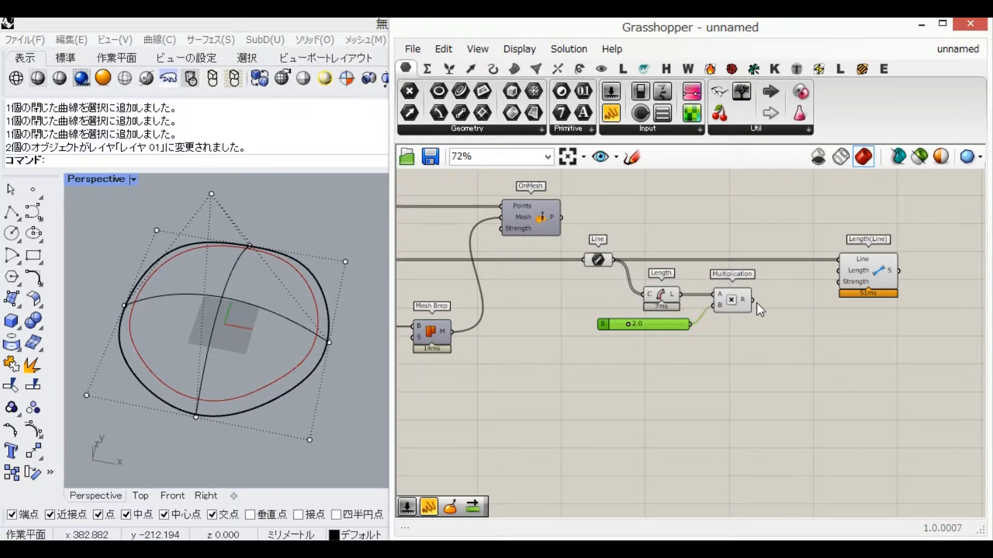
# Connect Multiplication's result to the Length input of Length(Line) and group the Length, Multiplication and slider components closer to the goal.
pyautogui.moveTo(878, 277); pyautogui.dragTo(830, 272)
pyautogui.moveTo(872, 369); pyautogui.dragTo(763, 302)
pyautogui.click(771, 368)
# Add a Collider goal below Length(Line) and connect the Line parameter to its Objects input.
pyautogui.moveTo(770, 368); pyautogui.dragTo(693, 363, button='right')
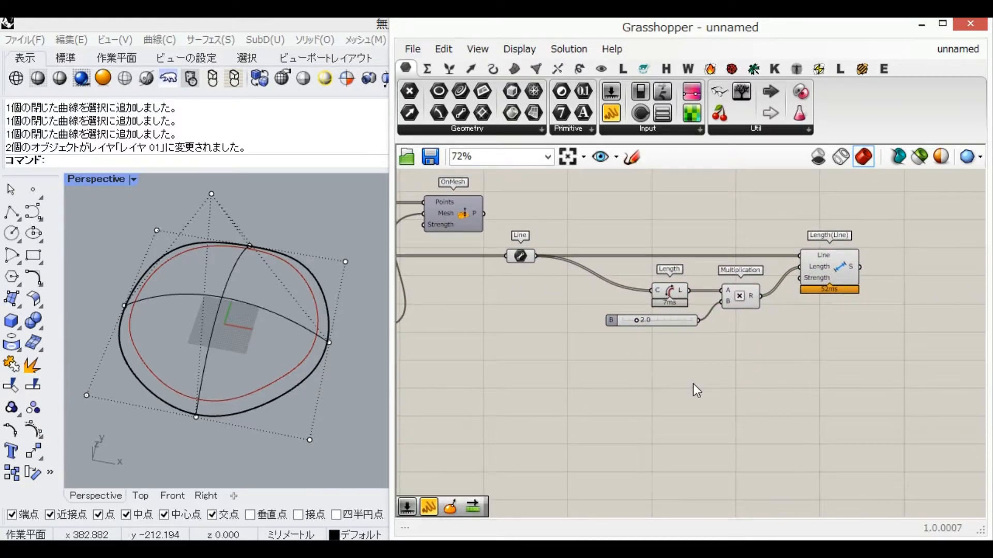
pyautogui.doubleClick(693, 384)
pyautogui.write('colli')
pyautogui.press('Return')
pyautogui.moveTo(703, 387); pyautogui.dragTo(844, 412)
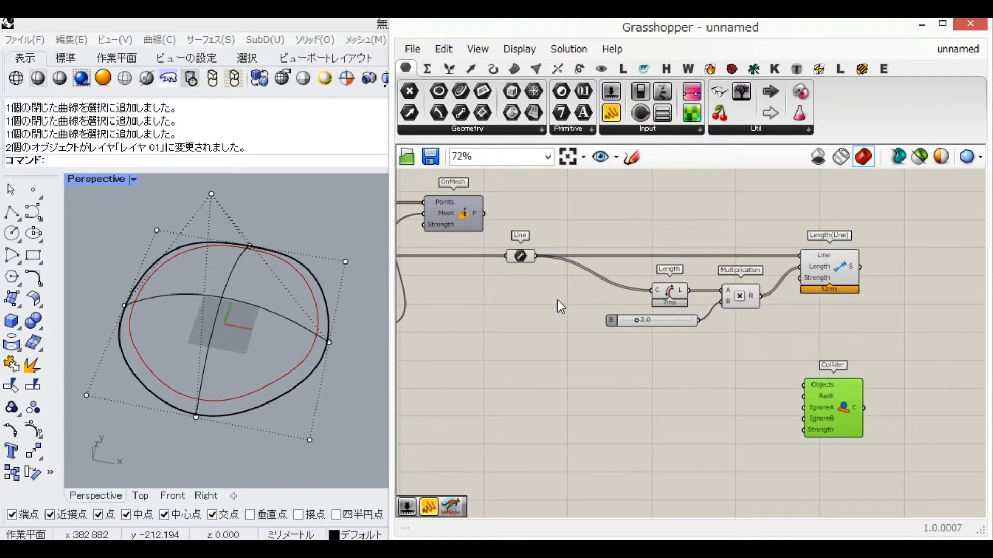
pyautogui.moveTo(533, 259); pyautogui.dragTo(805, 385)
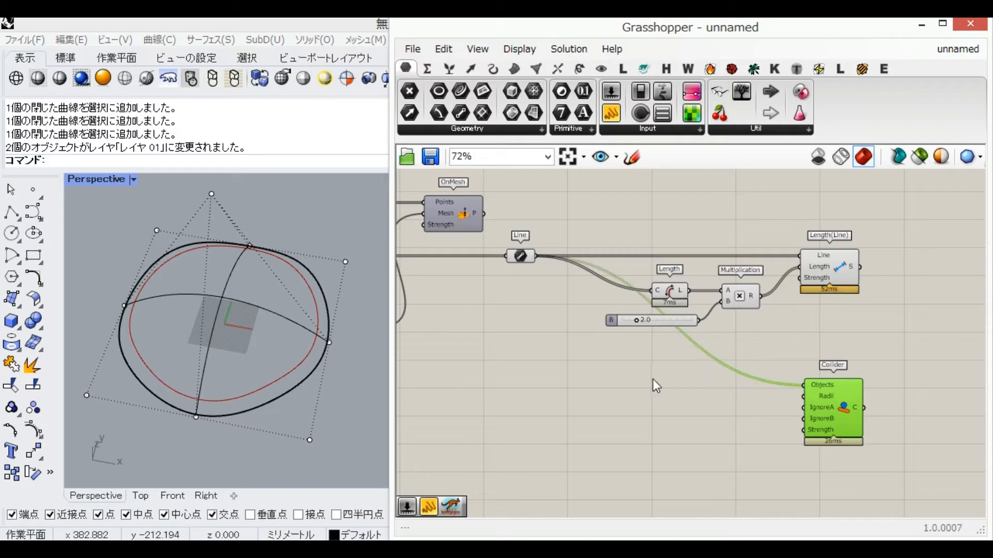
# Add a number slider with value 10.0 and connect it to Collider's Radii input.
pyautogui.doubleClick(644, 380)
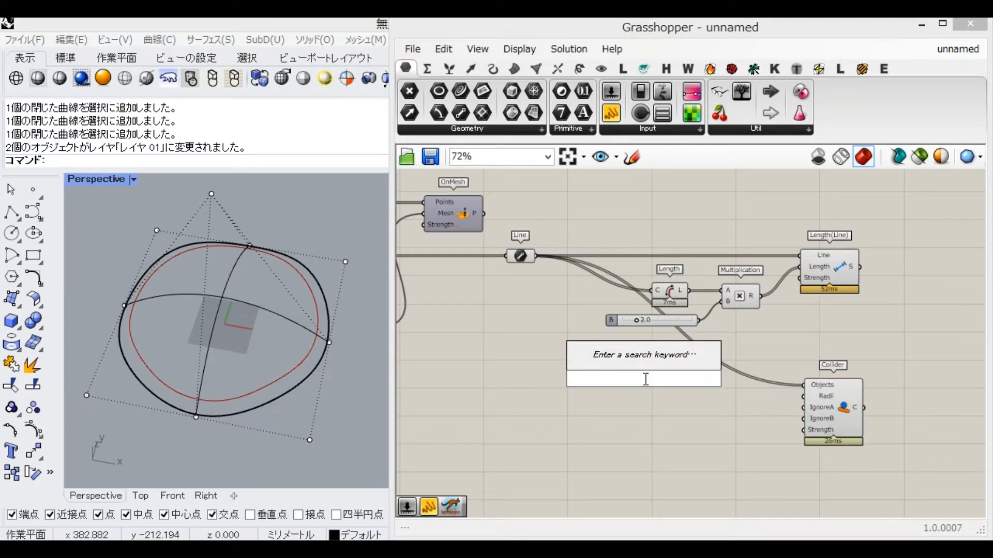
pyautogui.write('10.0')
pyautogui.press('Return')
pyautogui.moveTo(645, 379); pyautogui.dragTo(803, 396)
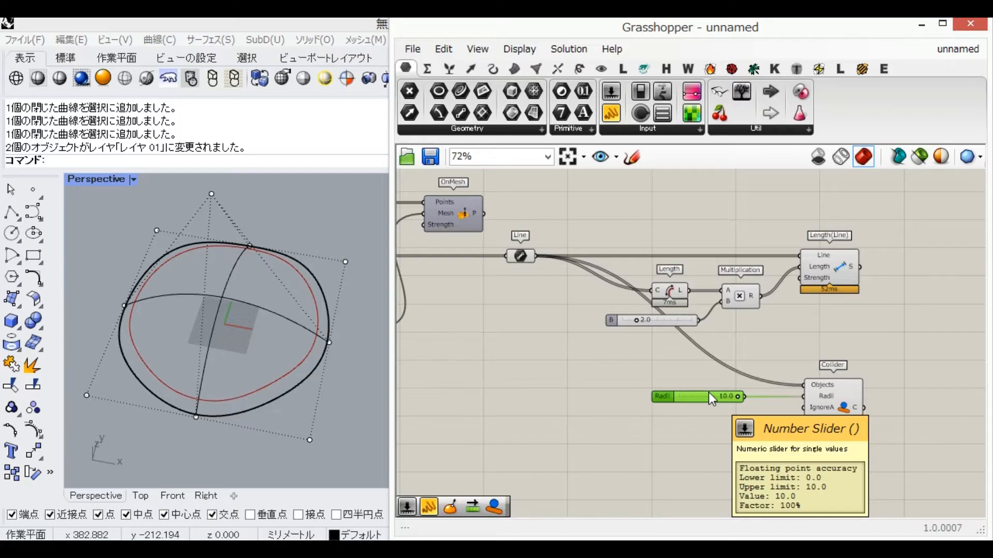
# Add a number slider with value 9.0, connect it to Collider's Strength input and place it below the Radii slider.
pyautogui.doubleClick(697, 427)
pyautogui.write('9.0')
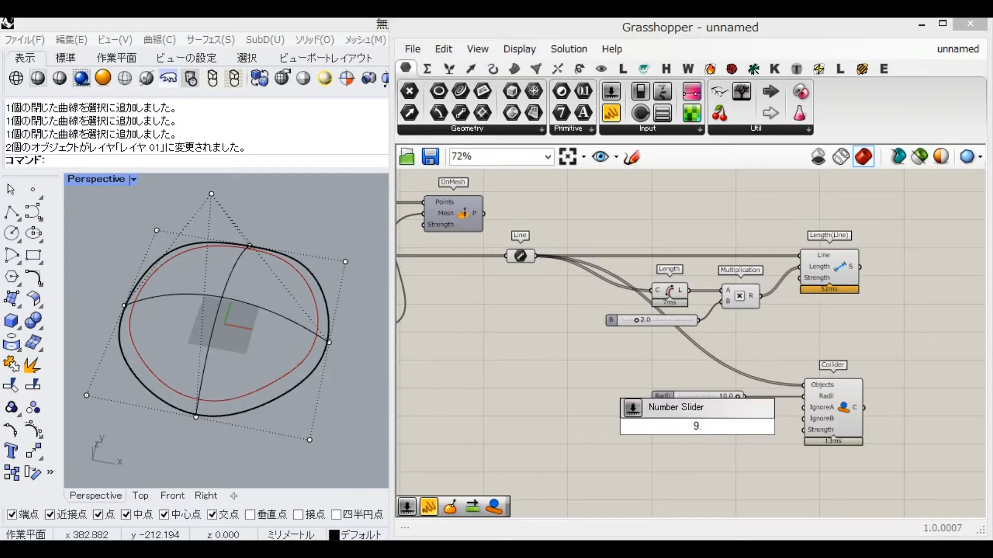
pyautogui.press('Return')
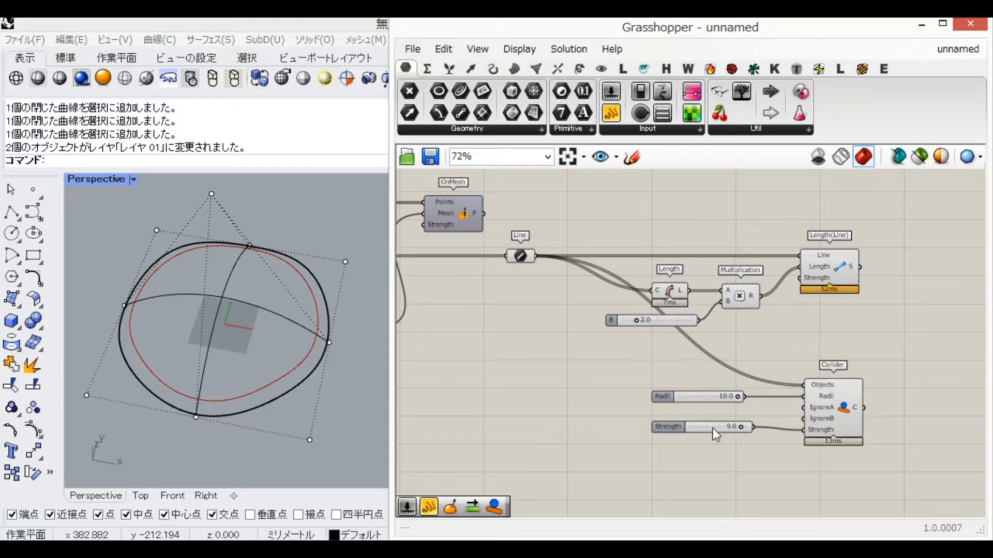
pyautogui.click(606, 416)
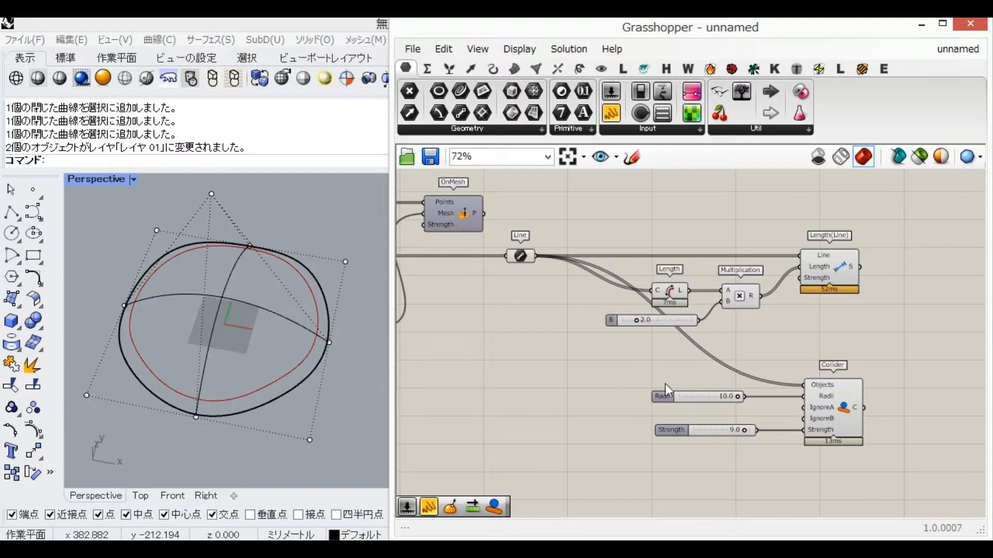
# Add a Kangaroo Angle goal and place it below Collider.
pyautogui.moveTo(637, 380); pyautogui.dragTo(641, 345, button='right')
pyautogui.doubleClick(719, 471)
pyautogui.write('angl')
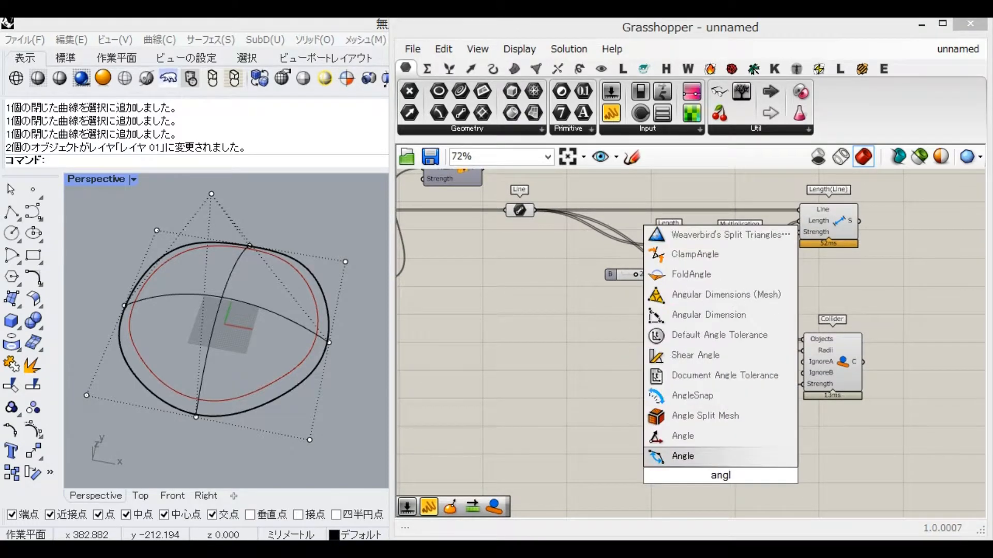
pyautogui.press('Return')
pyautogui.moveTo(723, 467); pyautogui.dragTo(836, 467)
# Add a Shift List fed by the Line parameter, connect its output to Angle's LineB and the Line parameter to LineA.
pyautogui.doubleClick(714, 443)
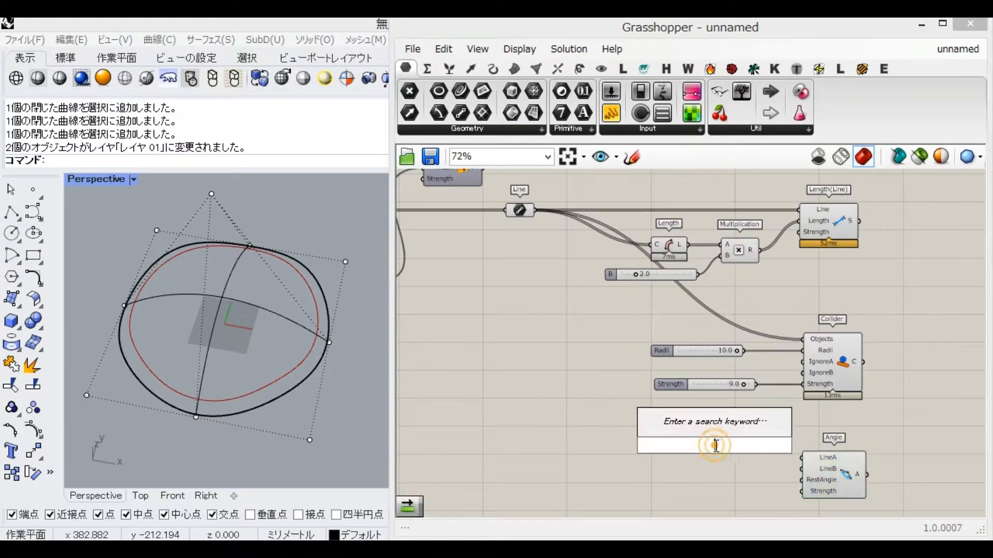
pyautogui.write('shift')
pyautogui.press('Return')
pyautogui.moveTo(538, 213); pyautogui.dragTo(700, 470)
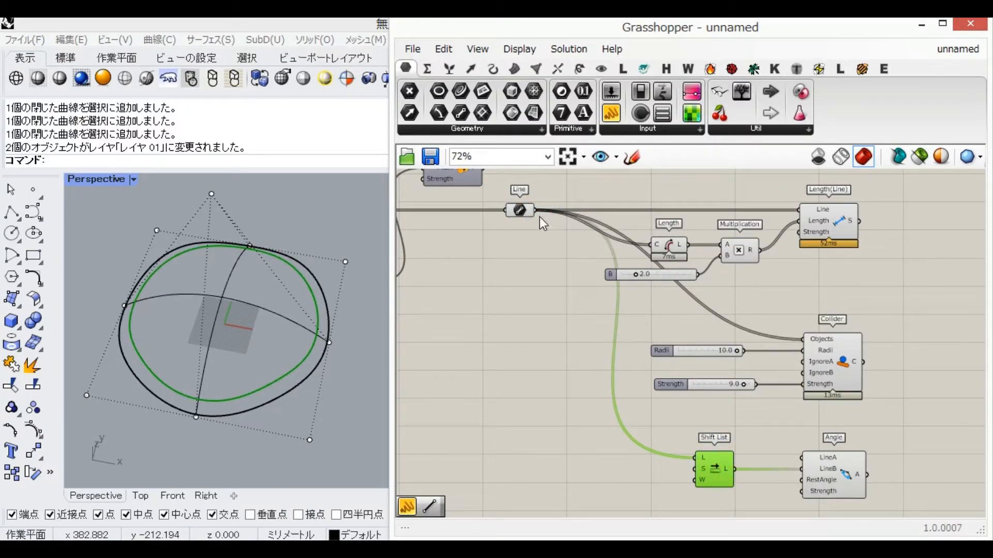
pyautogui.moveTo(539, 212)
pyautogui.mouseDown()
pyautogui.moveTo(705, 411)
pyautogui.moveTo(539, 212)
pyautogui.mouseUp()
pyautogui.moveTo(600, 293); pyautogui.dragTo(803, 458)
# Add a number slider with value 0 and connect it to Angle's RestAngle input.
pyautogui.doubleClick(658, 491)
pyautogui.write('0')
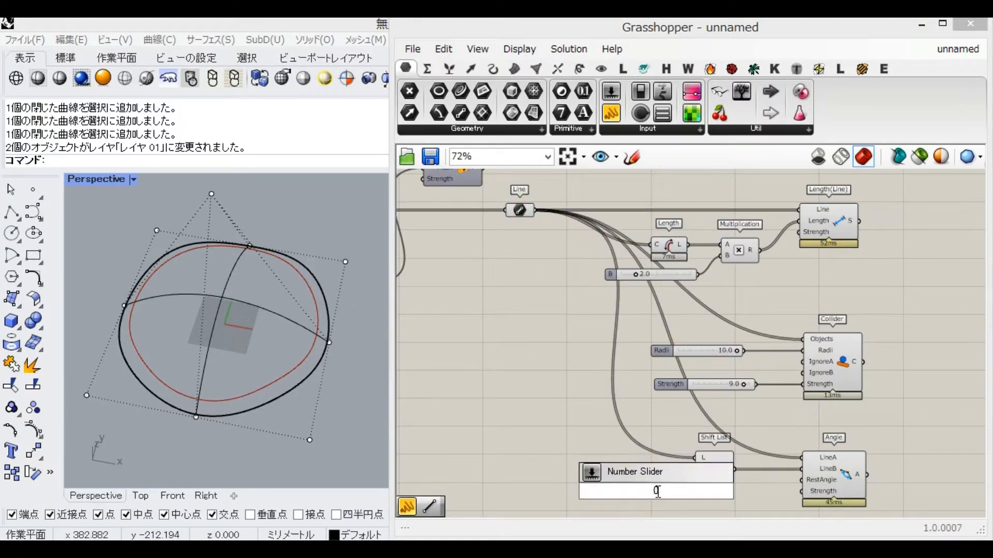
pyautogui.press('Return')
pyautogui.moveTo(716, 491); pyautogui.dragTo(801, 480)
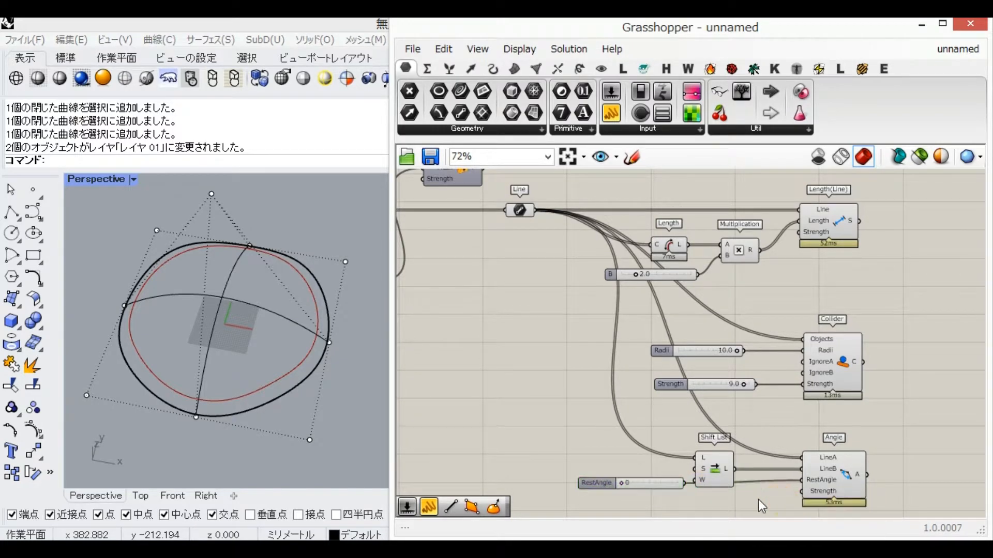
# Add a number slider with value 1100 for Angle's Strength input and place it below the RestAngle slider.
pyautogui.moveTo(758, 499); pyautogui.dragTo(753, 474, button='right')
pyautogui.doubleClick(720, 470)
pyautogui.write('1100')
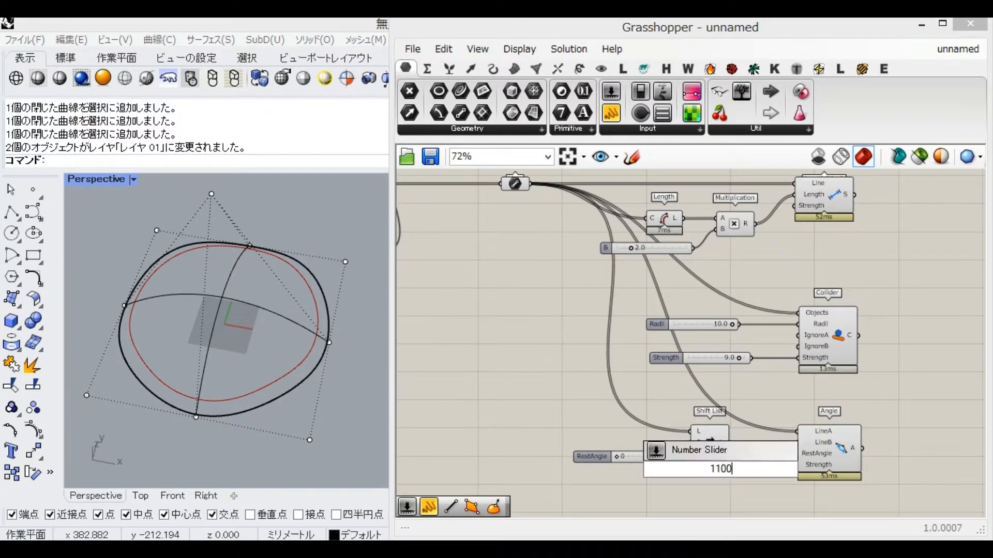
pyautogui.press('Return')
pyautogui.moveTo(763, 470); pyautogui.dragTo(794, 476)
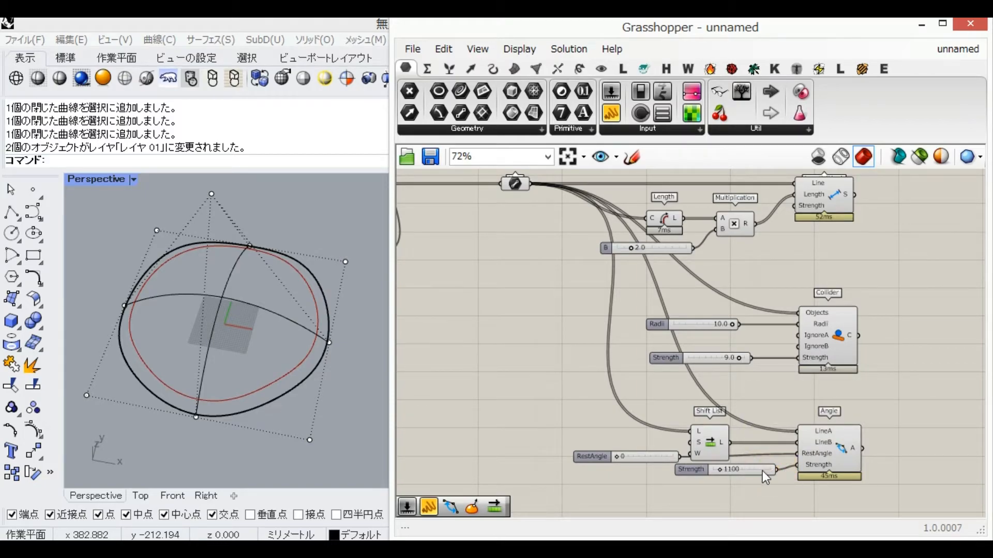
pyautogui.moveTo(665, 475); pyautogui.dragTo(592, 440)
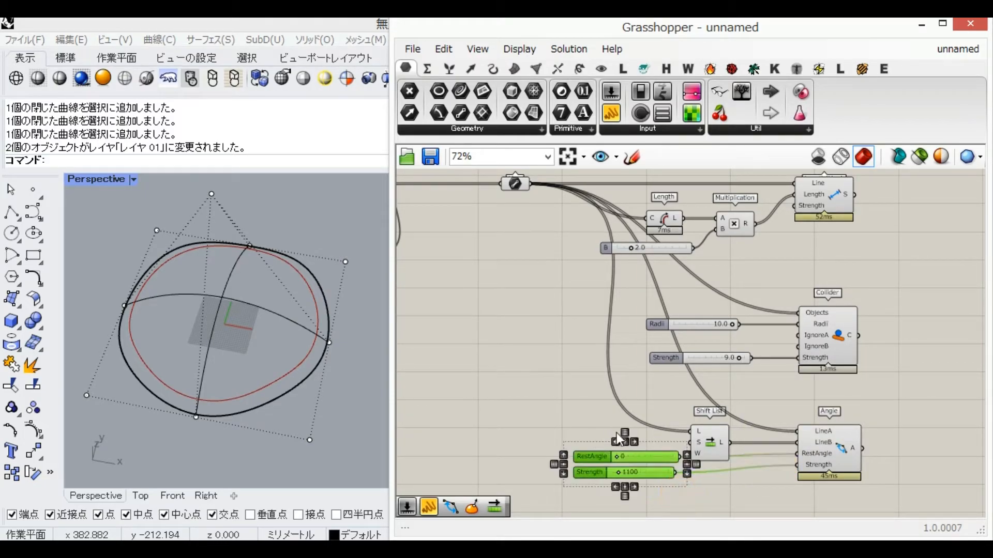
pyautogui.click(734, 414)
# Add a Kangaroo Solver to the right of the goals and connect OnMesh's output to its GoalObjects input.
pyautogui.moveTo(815, 325); pyautogui.dragTo(621, 389, button='right')
pyautogui.scroll(-1, 749, 317)
pyautogui.moveTo(534, 279); pyautogui.dragTo(780, 320, button='right')
pyautogui.moveTo(480, 421); pyautogui.dragTo(599, 388, button='right')
pyautogui.moveTo(897, 321); pyautogui.dragTo(719, 318, button='right')
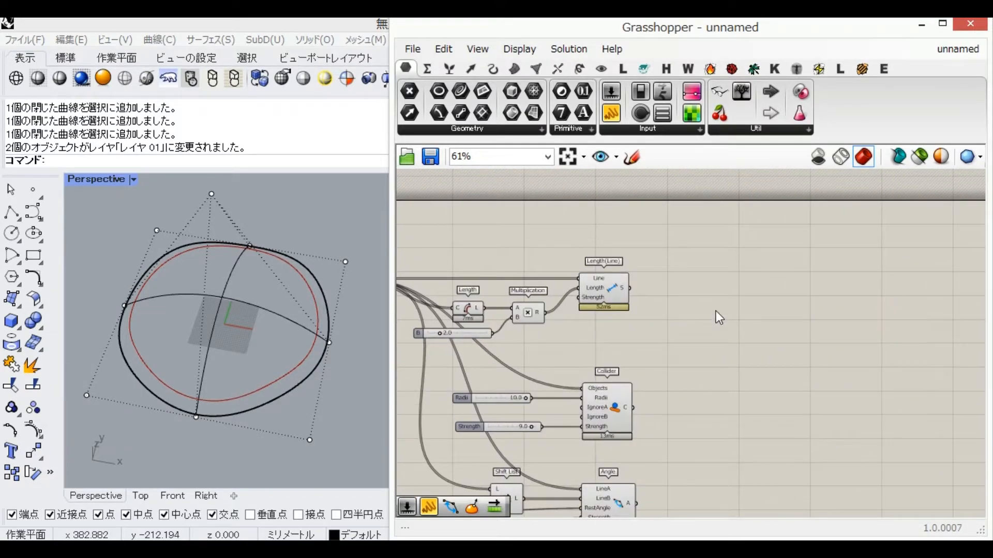
pyautogui.doubleClick(718, 316)
pyautogui.write('solver')
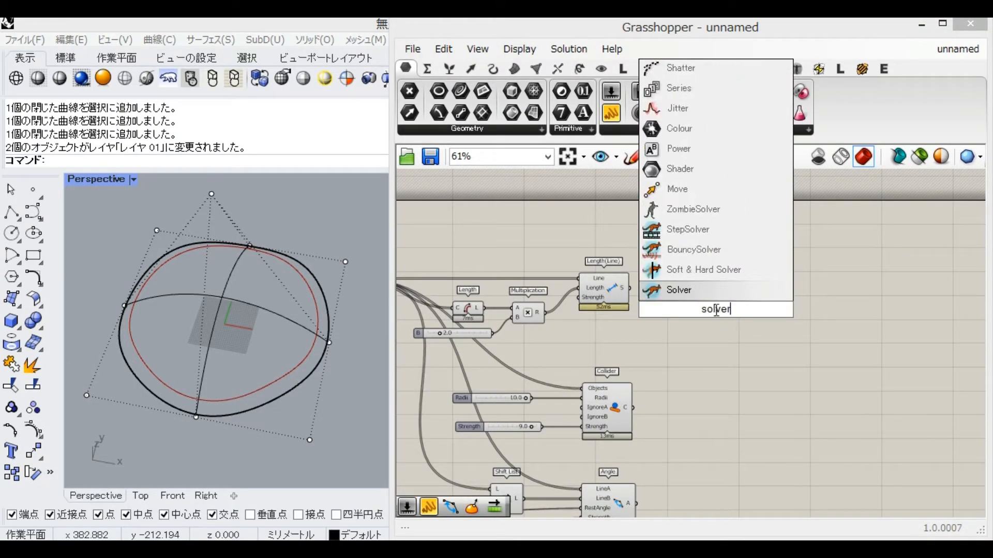
pyautogui.click(718, 290)
pyautogui.moveTo(585, 298); pyautogui.dragTo(703, 286, button='right')
pyautogui.moveTo(420, 231); pyautogui.dragTo(535, 235, button='right')
pyautogui.moveTo(839, 231); pyautogui.dragTo(912, 257)
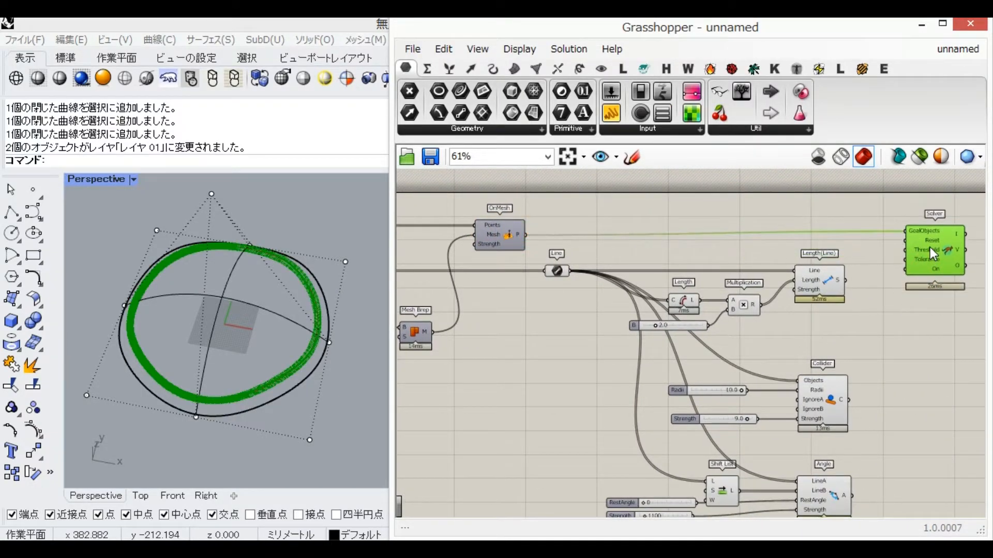
# Connect the Length(Line), Collider and Angle goals to Solver's GoalObjects input as well and flatten that input.
pyautogui.moveTo(848, 281); pyautogui.dragTo(913, 240)
pyautogui.keyDown('shift'); pyautogui.moveTo(851, 497); pyautogui.dragTo(901, 238); pyautogui.keyUp('shift')
pyautogui.moveTo(934, 260); pyautogui.dragTo(883, 261, button='right')
pyautogui.rightClick(876, 240)
pyautogui.click(837, 356)
# Add a Button, connect it to Solver's Reset input and place it to the left of Solver.
pyautogui.moveTo(914, 321); pyautogui.dragTo(825, 340, button='right')
pyautogui.moveTo(783, 277); pyautogui.dragTo(837, 277)
pyautogui.doubleClick(805, 342)
pyautogui.write('butt')
pyautogui.click(787, 321)
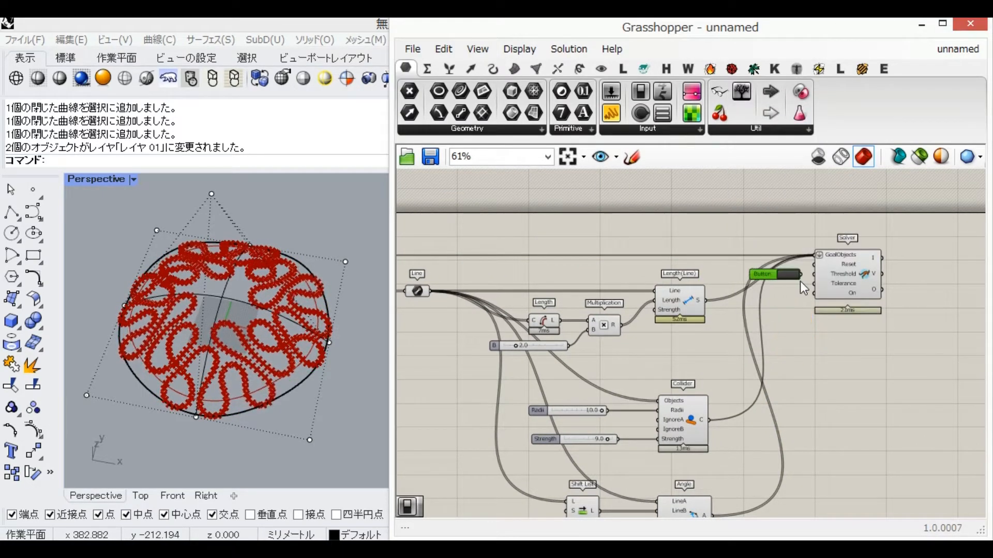
pyautogui.click(789, 274)
pyautogui.moveTo(829, 274); pyautogui.dragTo(852, 274)
pyautogui.moveTo(761, 273); pyautogui.dragTo(746, 264)
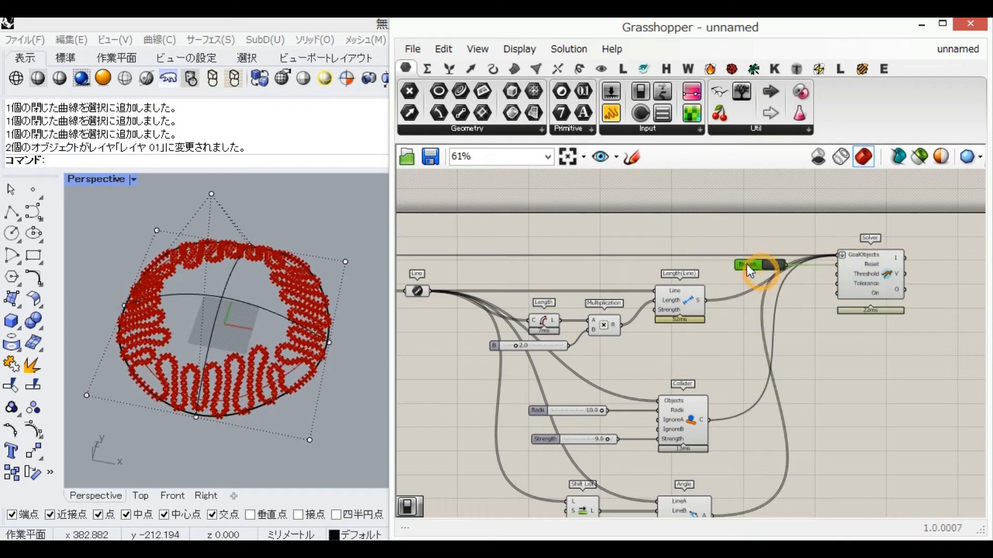
# Add a Boolean Toggle set to False, connect it to Solver's On input and reset the simulation with the Button.
pyautogui.doubleClick(803, 327)
pyautogui.write('boo')
pyautogui.click(786, 287)
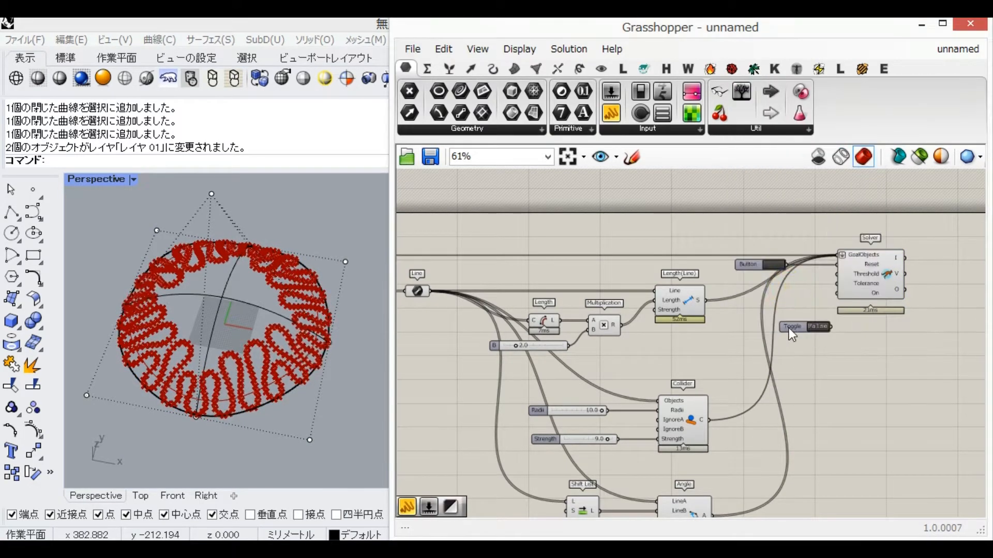
pyautogui.moveTo(815, 288); pyautogui.dragTo(836, 292)
pyautogui.moveTo(774, 286); pyautogui.dragTo(751, 292)
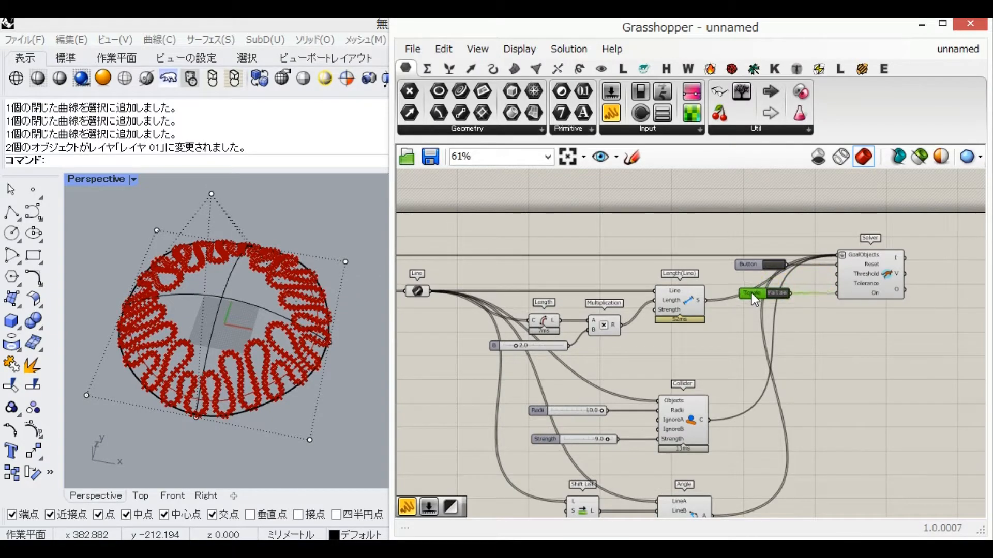
pyautogui.click(775, 266)
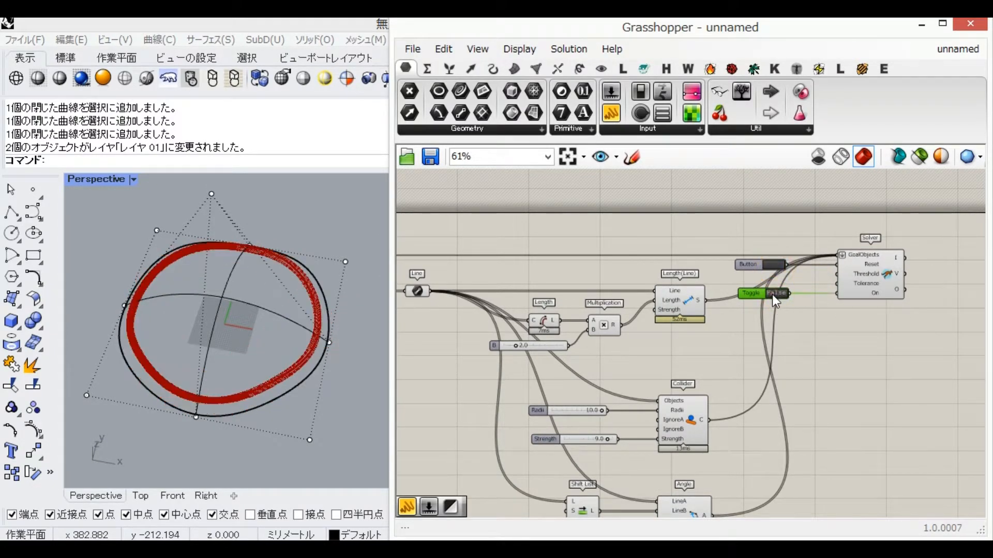
# Reset the Solver simulation again with its Button while the Boolean Toggle is False.
pyautogui.click(775, 264)
pyautogui.moveTo(879, 306); pyautogui.dragTo(847, 358, button='right')
pyautogui.click(746, 265)
pyautogui.click(740, 315)
# Turn off the viewport preview of all components in the definition.
pyautogui.scroll(-5, 904, 265)
pyautogui.moveTo(924, 234); pyautogui.dragTo(442, 453)
pyautogui.rightClick(538, 405)
pyautogui.click(582, 329)
pyautogui.moveTo(533, 329); pyautogui.dragTo(554, 315, button='right')
pyautogui.moveTo(982, 348); pyautogui.dragTo(816, 351, button='right')
pyautogui.click(802, 309)
# Add a Nurbs Curve component to the right of Solver and connect Solver's V output to its V input.
pyautogui.scroll(4, 785, 296)
pyautogui.moveTo(784, 301); pyautogui.dragTo(721, 305, button='right')
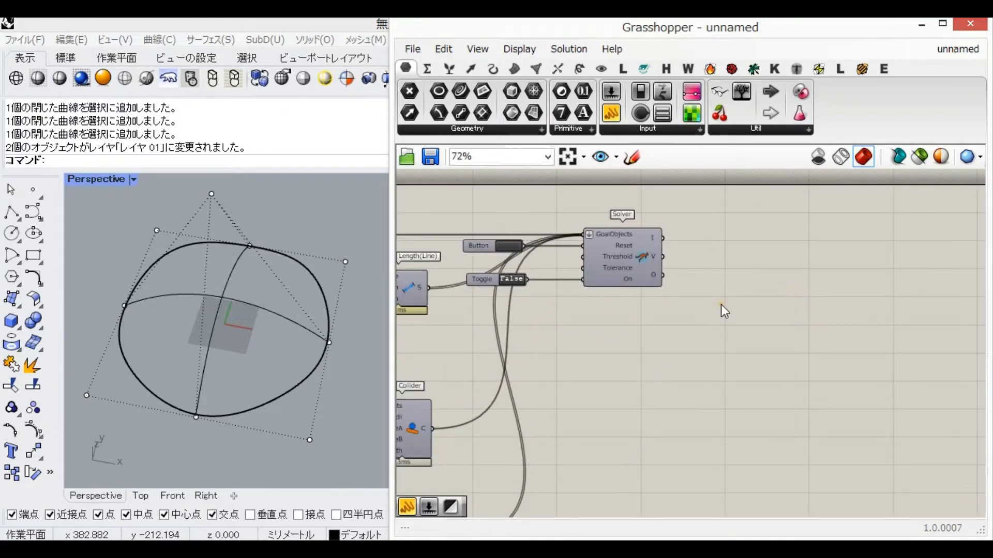
pyautogui.doubleClick(724, 310)
pyautogui.write('nur')
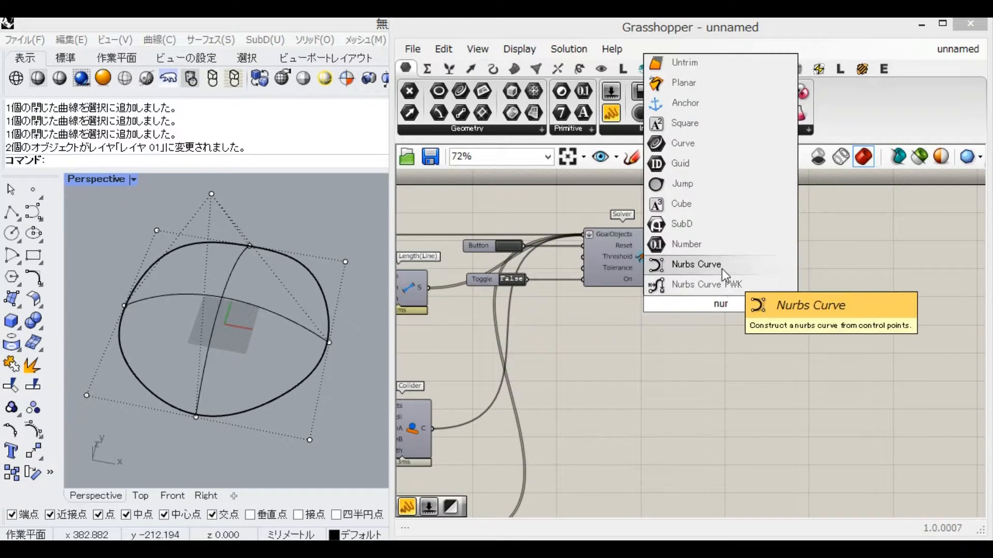
pyautogui.click(663, 263)
pyautogui.moveTo(664, 258); pyautogui.dragTo(752, 274)
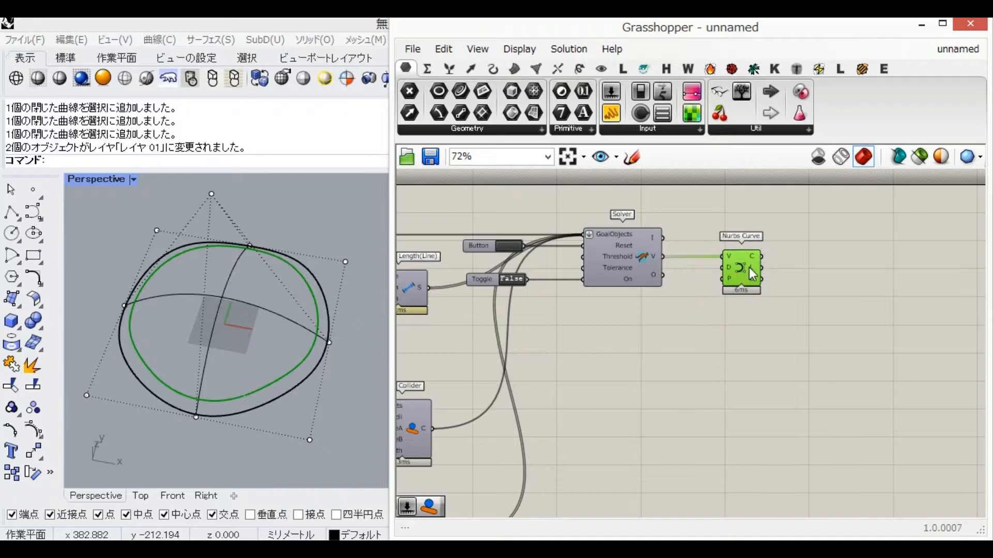
# Make the Nurbs Curve periodic through its P input so that the gap in the curve closes.
pyautogui.scroll(6, 241, 401)
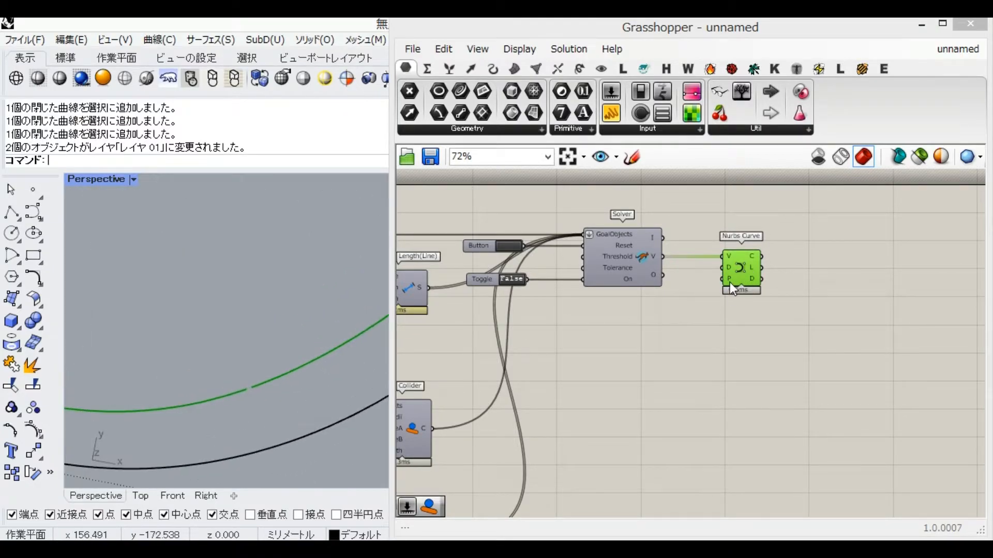
pyautogui.rightClick(732, 282)
pyautogui.click(758, 398)
pyautogui.scroll(-6, 194, 367)
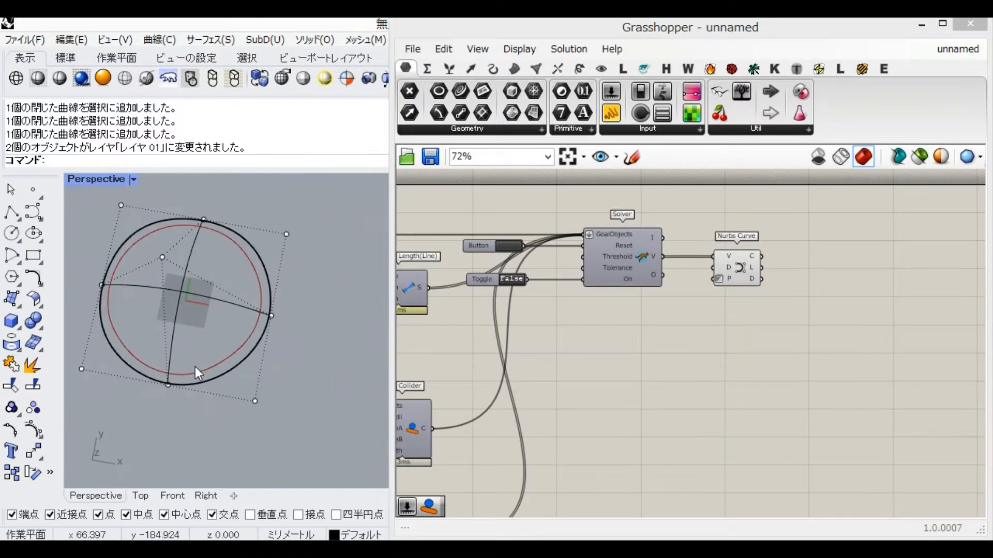
# Run the simulation by setting the Boolean Toggle to True, watch the curve grow over the dome, and stop it with False.
pyautogui.moveTo(537, 290); pyautogui.dragTo(600, 290, button='right')
pyautogui.doubleClick(572, 282)
pyautogui.moveTo(233, 409); pyautogui.dragTo(232, 366, button='right')
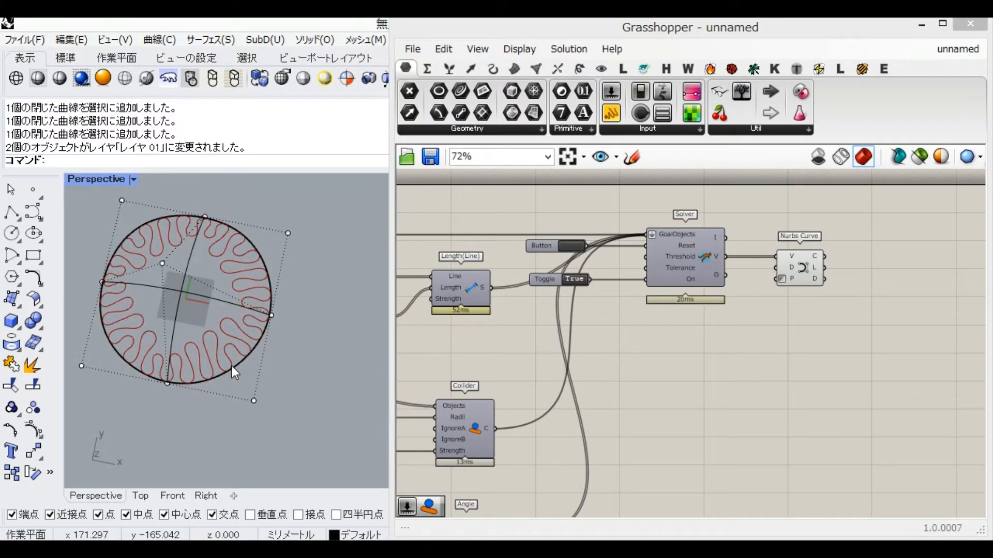
pyautogui.moveTo(233, 369); pyautogui.dragTo(207, 270, button='right')
pyautogui.scroll(3, 206, 273)
pyautogui.moveTo(488, 371); pyautogui.dragTo(636, 335, button='right')
pyautogui.moveTo(155, 361); pyautogui.dragTo(320, 317, button='right')
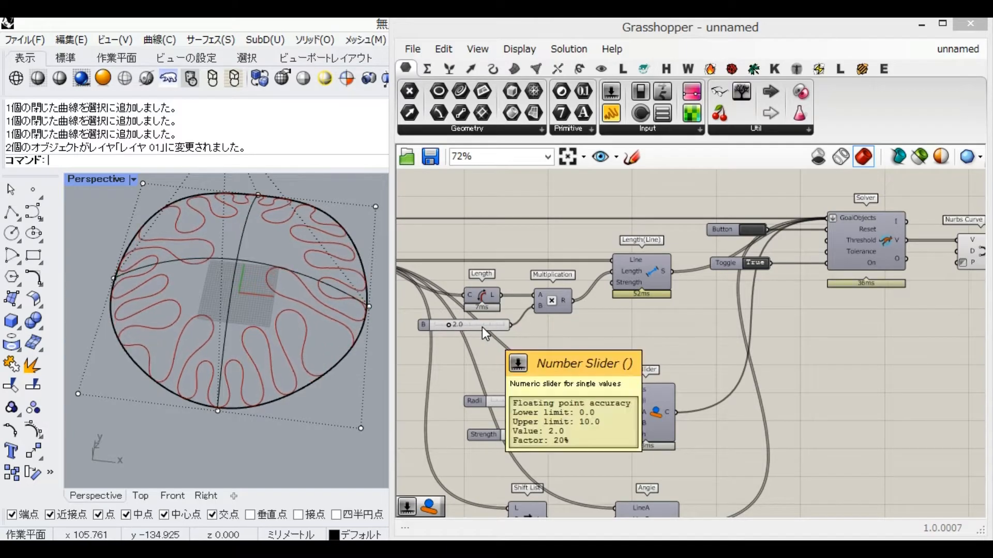
pyautogui.moveTo(812, 293); pyautogui.dragTo(730, 294, button='right')
pyautogui.moveTo(299, 317)
pyautogui.mouseDown(button='right')
pyautogui.moveTo(302, 354)
pyautogui.moveTo(296, 330)
pyautogui.mouseUp(button='right')
pyautogui.doubleClick(668, 262)
# Add a Project component and connect Nurbs Curve's C output to its G input.
pyautogui.moveTo(874, 314); pyautogui.dragTo(651, 315, button='right')
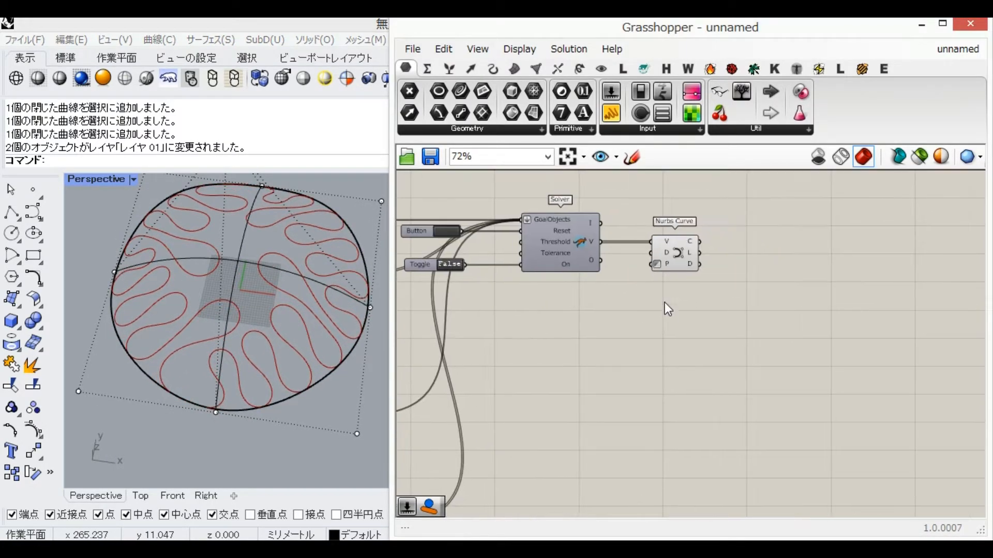
pyautogui.doubleClick(689, 330)
pyautogui.write('pro')
pyautogui.click(654, 268)
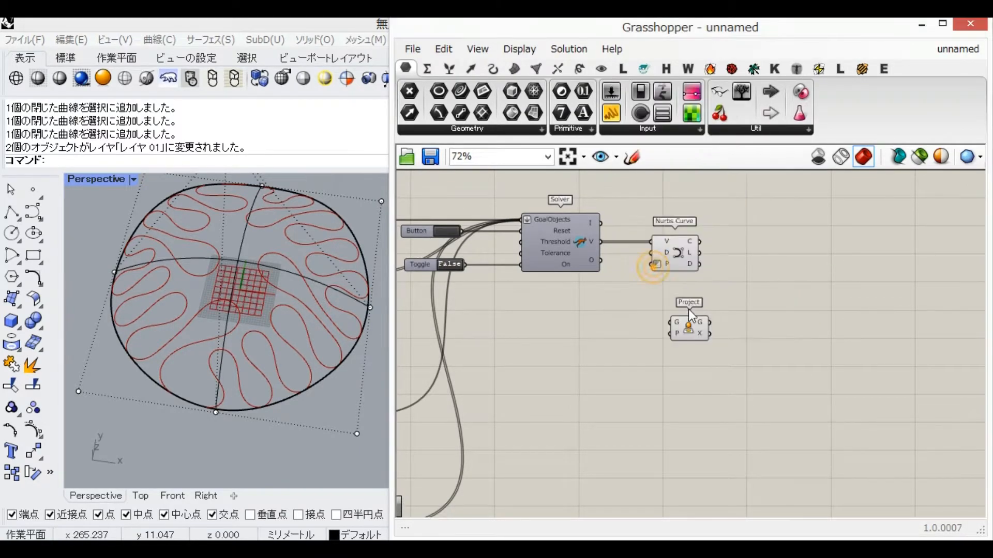
pyautogui.moveTo(756, 311); pyautogui.dragTo(756, 322)
pyautogui.moveTo(217, 362); pyautogui.dragTo(248, 388, button='right')
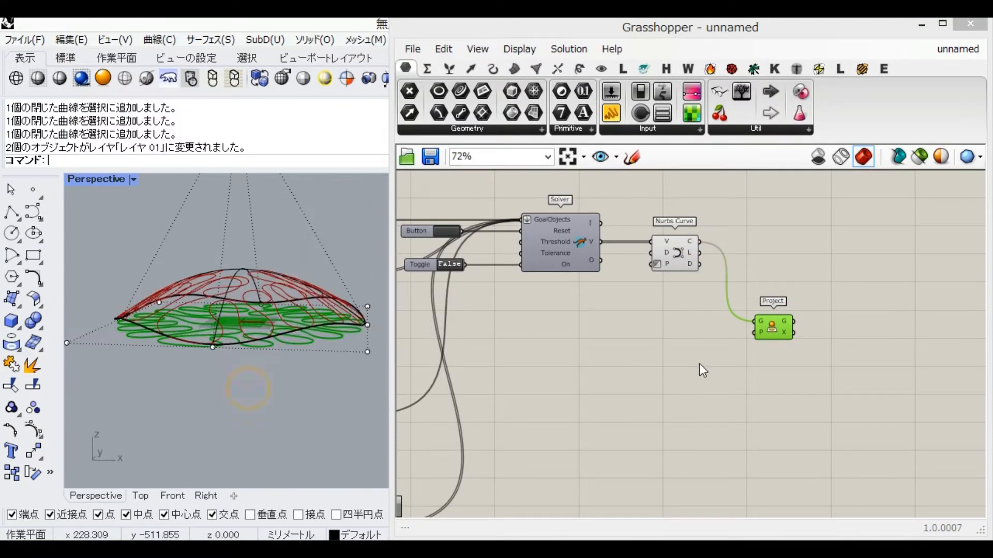
# Add an XY Plane feeding Project's P input and a Construct Point feeding the plane's O input.
pyautogui.doubleClick(699, 365)
pyautogui.write('xy')
pyautogui.click(687, 347)
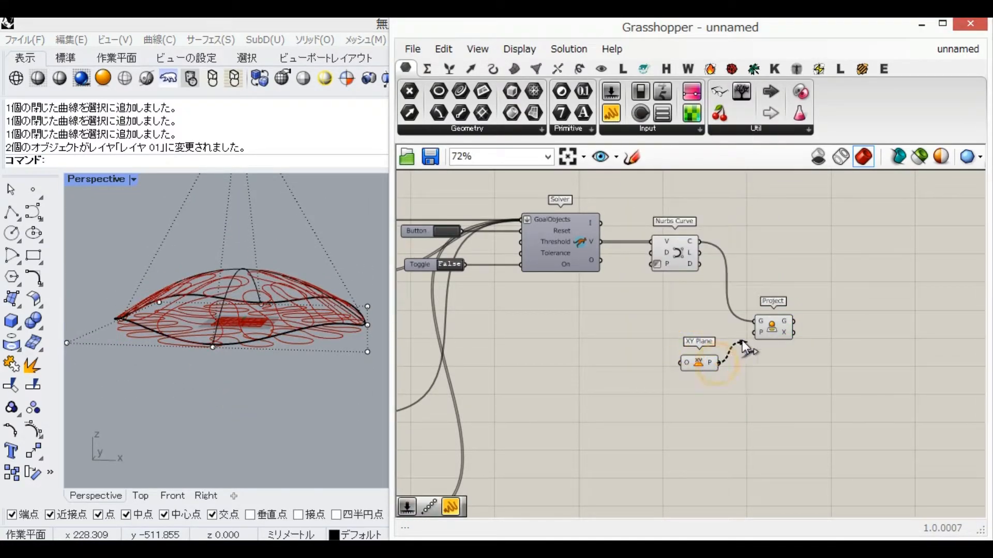
pyautogui.doubleClick(642, 357)
pyautogui.write('xyz')
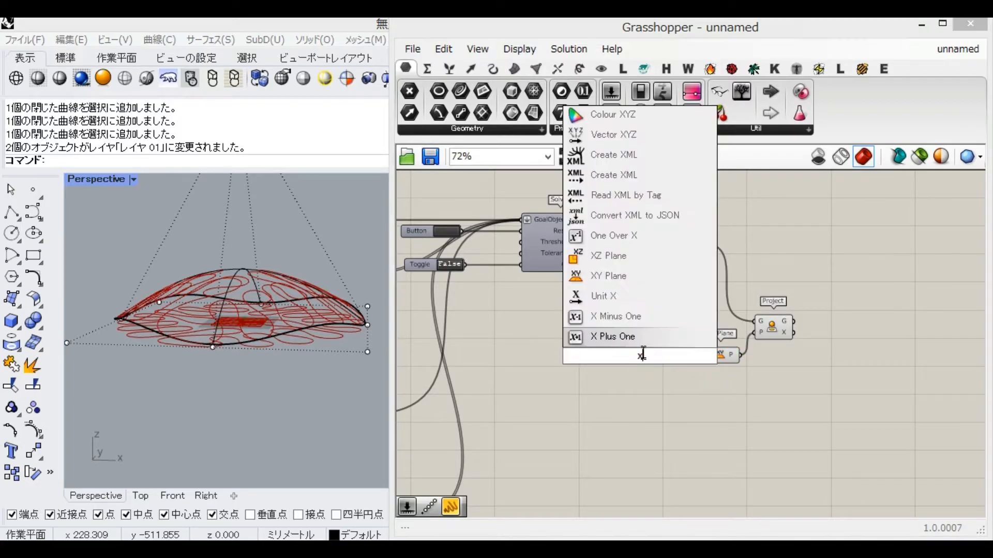
pyautogui.click(615, 296)
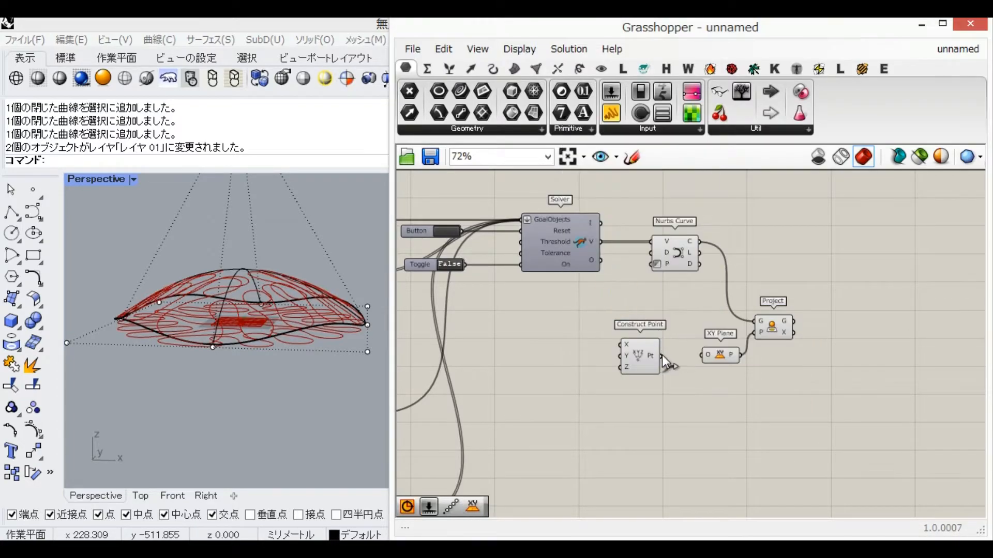
# Add a number slider from -10 to 10 set to -10 and connect it to Construct Point's Z input.
pyautogui.doubleClick(597, 388)
pyautogui.write('-10<-10<10')
pyautogui.press('Return')
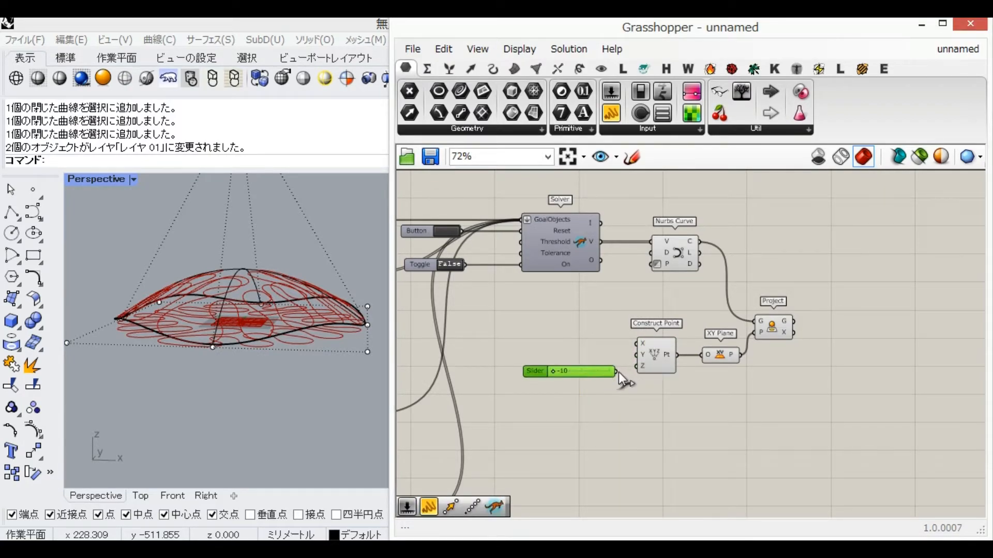
pyautogui.moveTo(606, 369); pyautogui.dragTo(594, 364)
pyautogui.click(714, 354)
pyautogui.moveTo(222, 324); pyautogui.dragTo(250, 355, button='right')
# Add a Ruled Surface with Nurbs Curve's C output as curve A and Project's G output as curve B.
pyautogui.moveTo(802, 391); pyautogui.dragTo(659, 400, button='right')
pyautogui.doubleClick(703, 329)
pyautogui.write('ru')
pyautogui.press('Return')
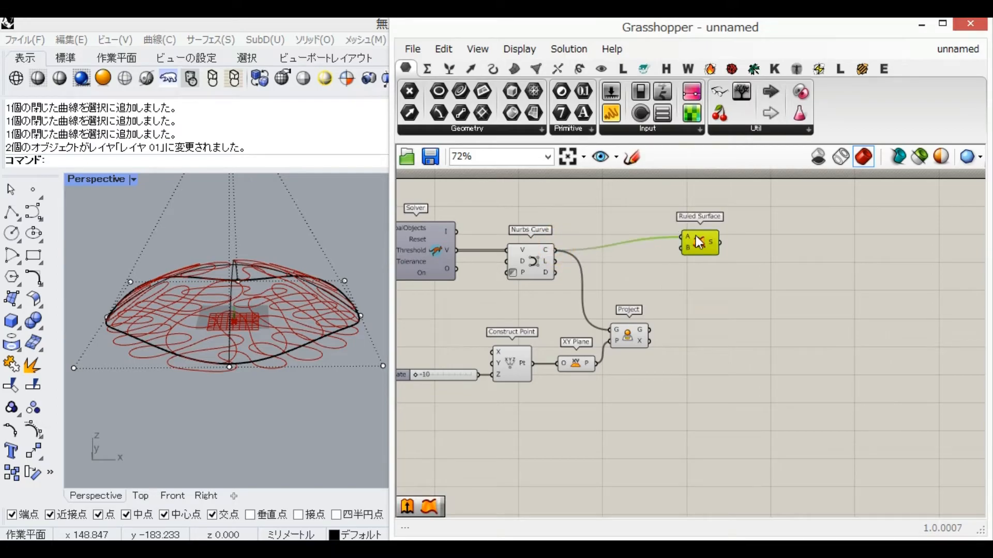
pyautogui.moveTo(703, 256); pyautogui.dragTo(701, 262)
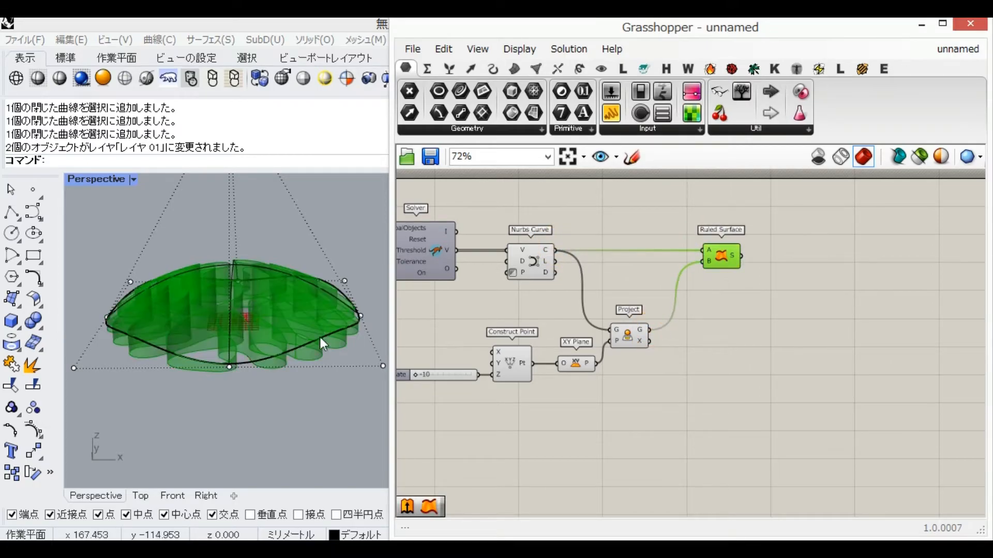
pyautogui.moveTo(333, 337); pyautogui.dragTo(309, 464, button='right')
pyautogui.moveTo(511, 300); pyautogui.dragTo(569, 307, button='right')
pyautogui.moveTo(310, 372); pyautogui.dragTo(316, 305, button='right')
# Add a Custom Preview component and connect Ruled Surface's S output to its G input.
pyautogui.moveTo(785, 313); pyautogui.dragTo(718, 313, button='right')
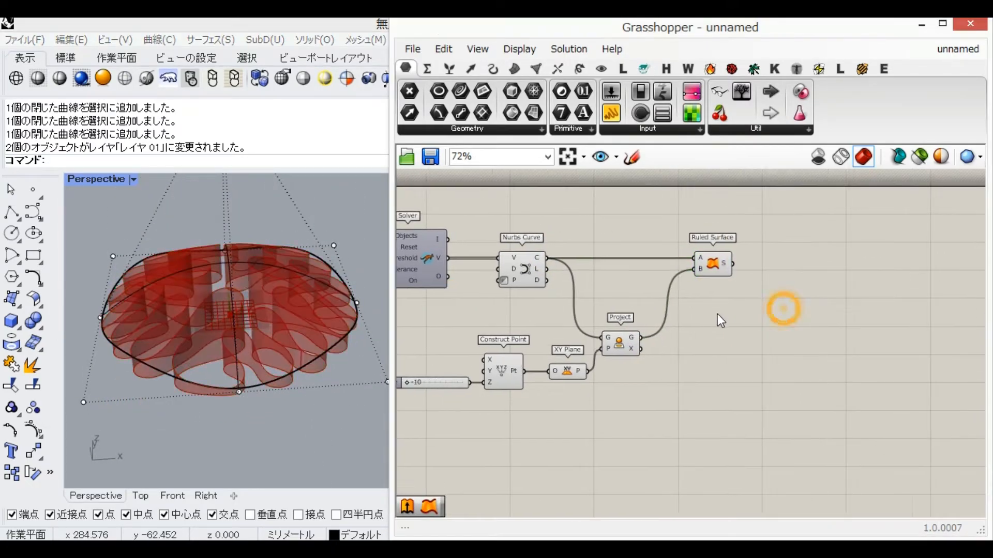
pyautogui.doubleClick(718, 313)
pyautogui.write('su')
pyautogui.press('BackSpace')
pyautogui.press('BackSpace')
pyautogui.write('cus')
pyautogui.click(700, 232)
pyautogui.moveTo(734, 264); pyautogui.dragTo(767, 280)
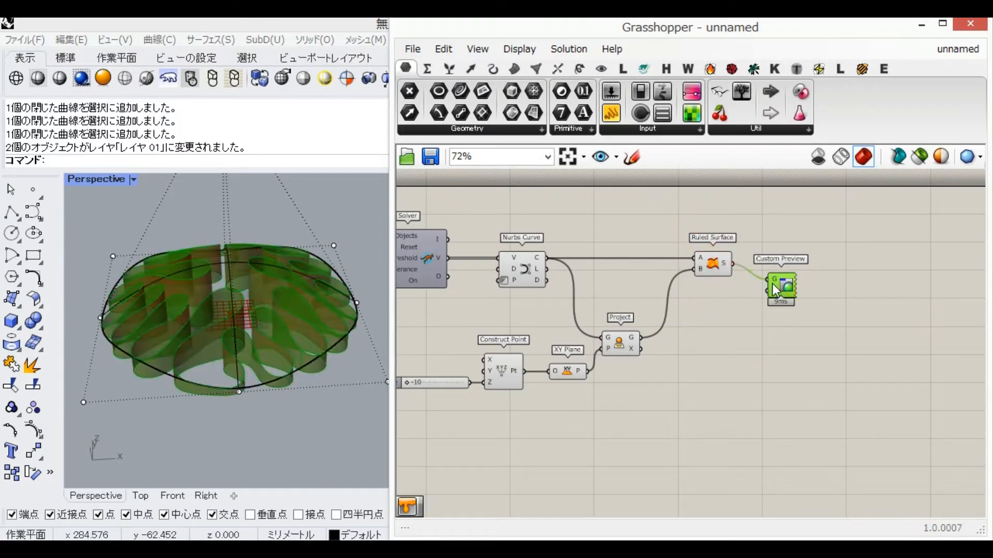
# Add a Colour Swatch, connect it to Custom Preview's M input and set its colour to pink.
pyautogui.doubleClick(721, 312)
pyautogui.write('color')
pyautogui.press('BackSpace')
pyautogui.press('Up')
pyautogui.press('Return')
pyautogui.click(728, 312)
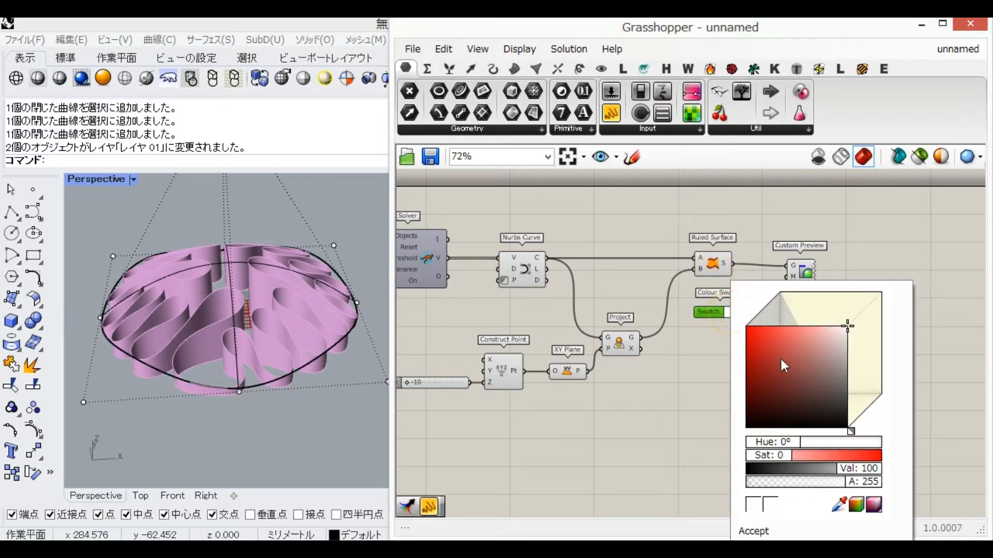
pyautogui.click(857, 508)
pyautogui.moveTo(832, 357); pyautogui.dragTo(791, 277)
pyautogui.click(842, 258)
# Hide the preview of the components from Solver to Ruled Surface and move the dome surface to the hidden layer レイヤ 01.
pyautogui.scroll(-5, 776, 275)
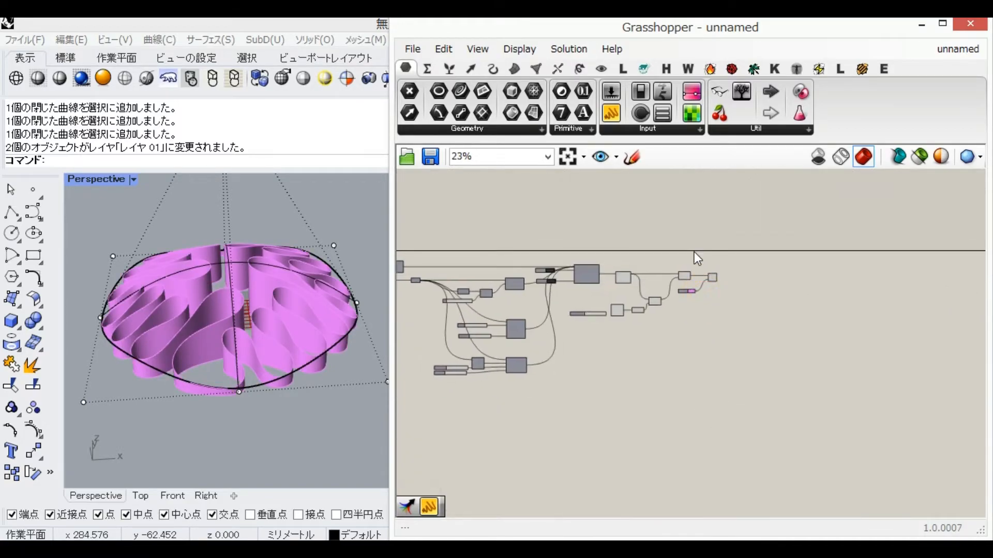
pyautogui.middleClick(608, 361)
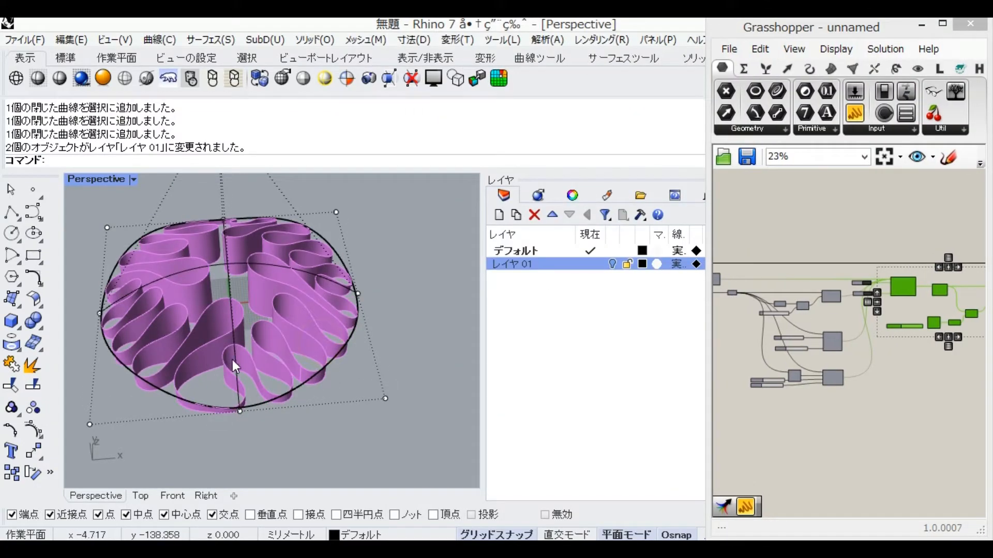
pyautogui.click(235, 366)
pyautogui.rightClick(551, 261)
pyautogui.click(488, 421)
pyautogui.rightClick(511, 265)
pyautogui.click(556, 440)
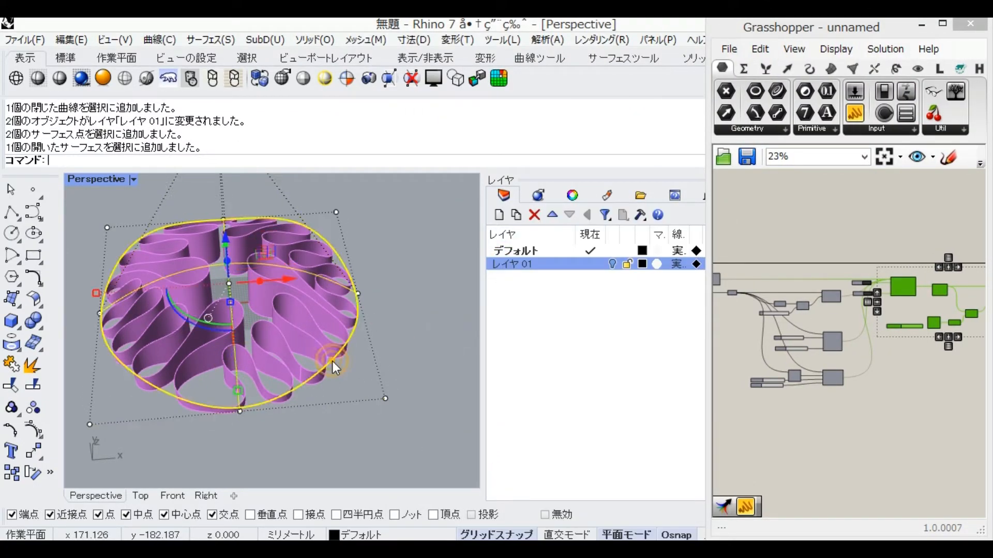
pyautogui.rightClick(510, 263)
pyautogui.click(569, 475)
# Run the simulation again with the Boolean Toggle set to True and view the growing ribbon surface.
pyautogui.moveTo(326, 381); pyautogui.dragTo(672, 300, button='right')
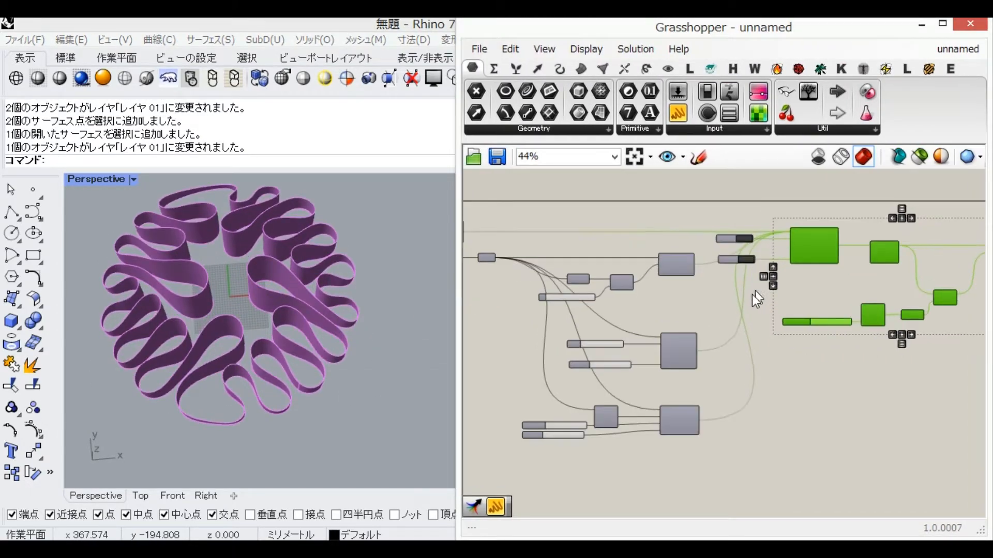
pyautogui.moveTo(284, 295); pyautogui.dragTo(298, 253, button='right')
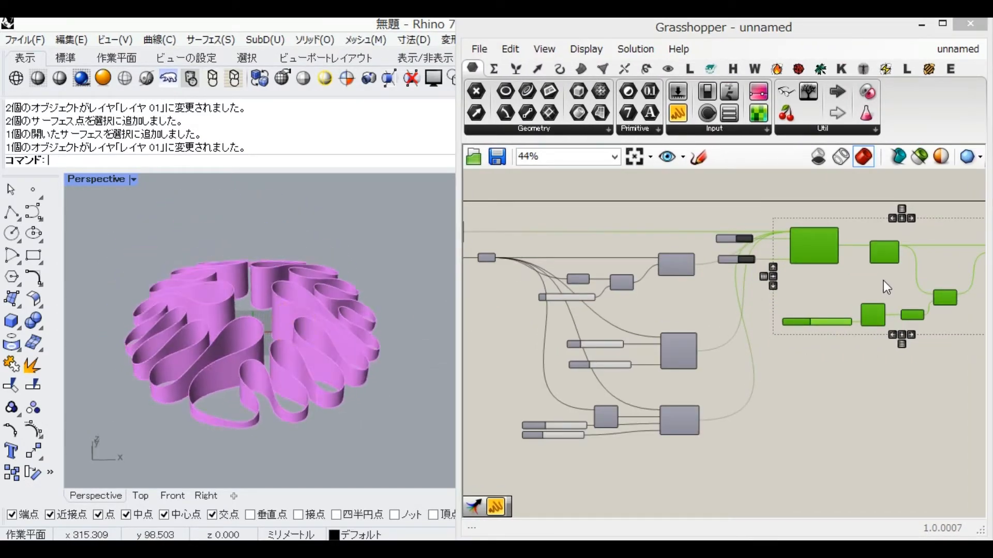
pyautogui.scroll(5, 703, 306)
pyautogui.doubleClick(668, 256)
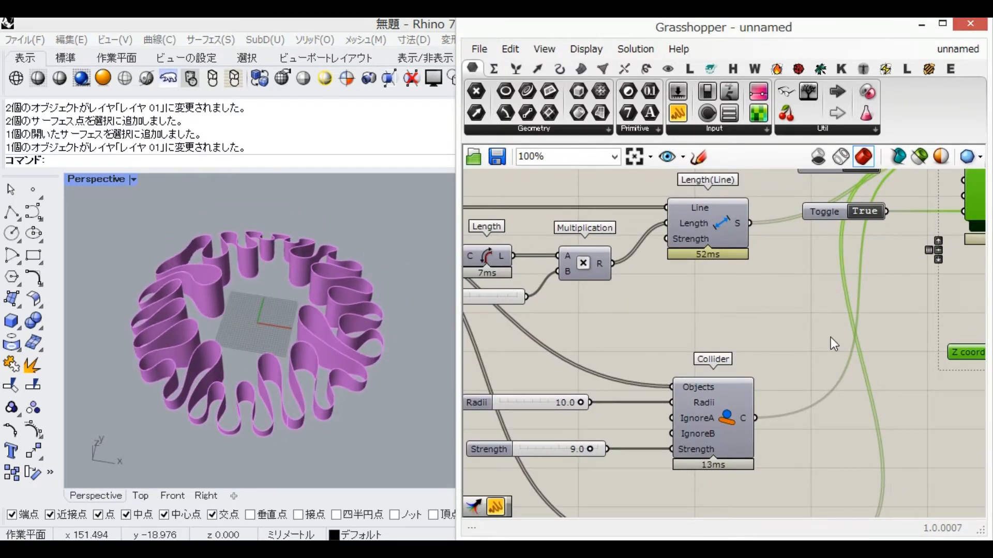
pyautogui.moveTo(290, 343); pyautogui.dragTo(317, 347, button='right')
# Bake the Custom Preview geometry into Rhino with the default attributes.
pyautogui.moveTo(913, 300); pyautogui.dragTo(605, 338, button='right')
pyautogui.moveTo(959, 271); pyautogui.dragTo(636, 284, button='right')
pyautogui.moveTo(971, 283); pyautogui.dragTo(738, 284, button='right')
pyautogui.rightClick(675, 273)
pyautogui.click(696, 348)
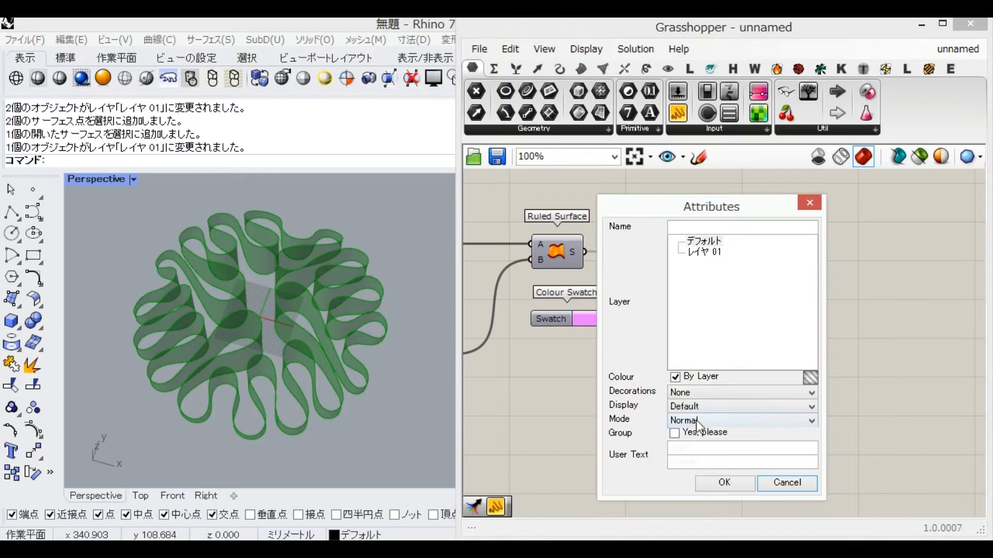
pyautogui.click(718, 490)
# Move the baked ribbon surface clear of the live preview, first along Y and then along X.
pyautogui.scroll(-3, 290, 336)
pyautogui.click(220, 353)
pyautogui.moveTo(233, 331); pyautogui.dragTo(284, 175)
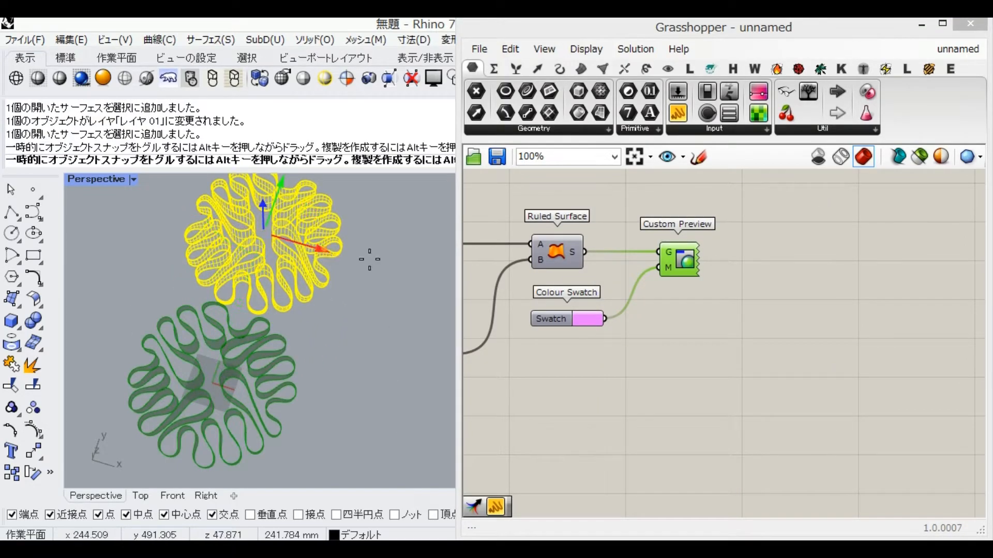
pyautogui.moveTo(328, 250); pyautogui.dragTo(448, 284)
pyautogui.click(381, 377)
# Try the Rendered display mode in the Perspective viewport and return to Wireframe.
pyautogui.moveTo(355, 408); pyautogui.dragTo(357, 362, button='right')
pyautogui.click(82, 78)
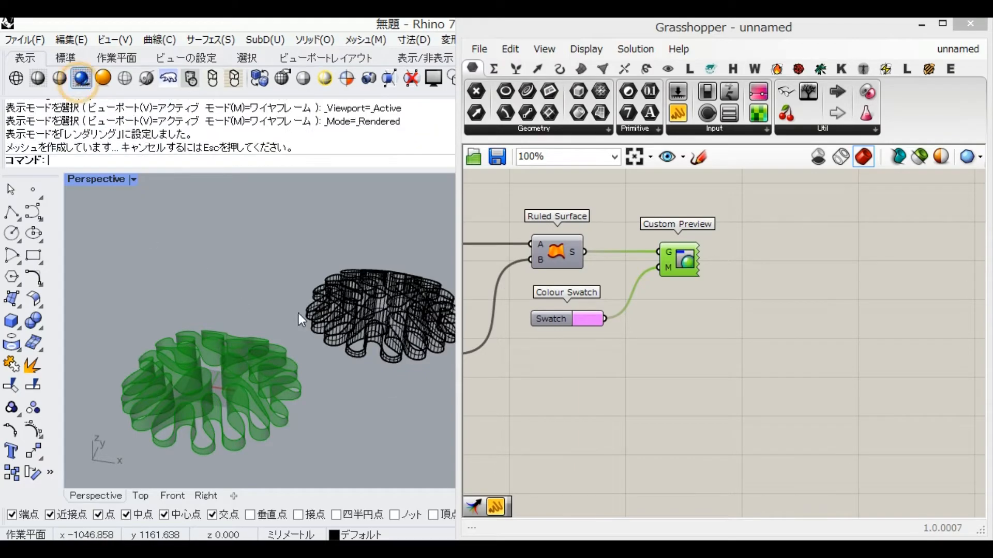
pyautogui.click(16, 78)
# Set the Colour Swatch of the Custom Preview to light blue.
pyautogui.click(586, 317)
pyautogui.click(721, 373)
pyautogui.click(818, 339)
# Set Multiplication's B slider to 1.0 and lower the Collider's Strength slider to 5.5.
pyautogui.moveTo(641, 305); pyautogui.dragTo(892, 314, button='right')
pyautogui.moveTo(537, 355); pyautogui.dragTo(854, 328, button='right')
pyautogui.moveTo(554, 296); pyautogui.dragTo(783, 267, button='right')
pyautogui.moveTo(668, 398); pyautogui.dragTo(756, 322, button='right')
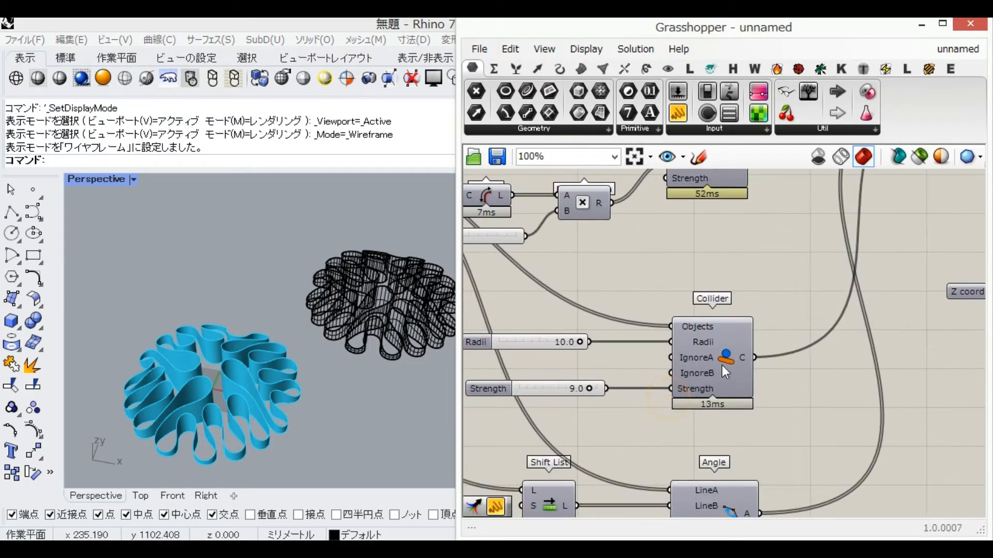
pyautogui.moveTo(519, 292); pyautogui.dragTo(579, 253, button='right')
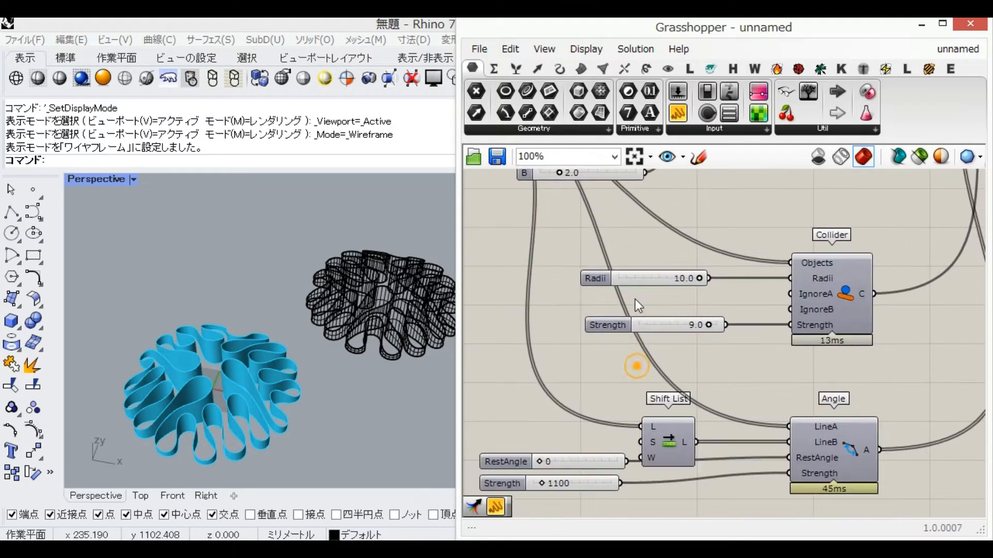
pyautogui.moveTo(618, 352); pyautogui.dragTo(683, 382, button='right')
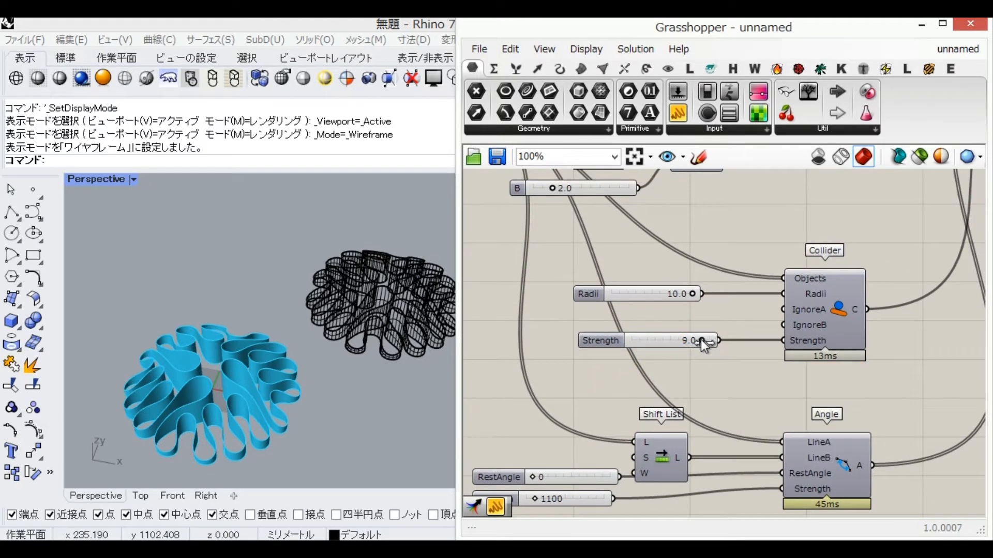
pyautogui.moveTo(683, 329); pyautogui.dragTo(701, 399, button='right')
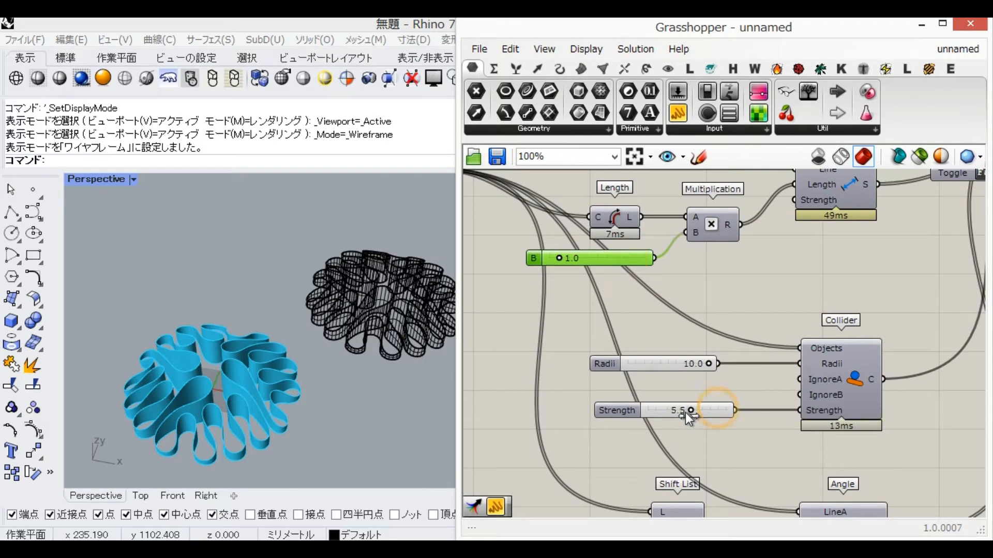
# Reset the simulation with the Button and run it with the Boolean Toggle set to True.
pyautogui.moveTo(688, 413); pyautogui.dragTo(575, 476, button='right')
pyautogui.moveTo(865, 190); pyautogui.dragTo(759, 235, button='right')
pyautogui.click(759, 235)
pyautogui.click(766, 281)
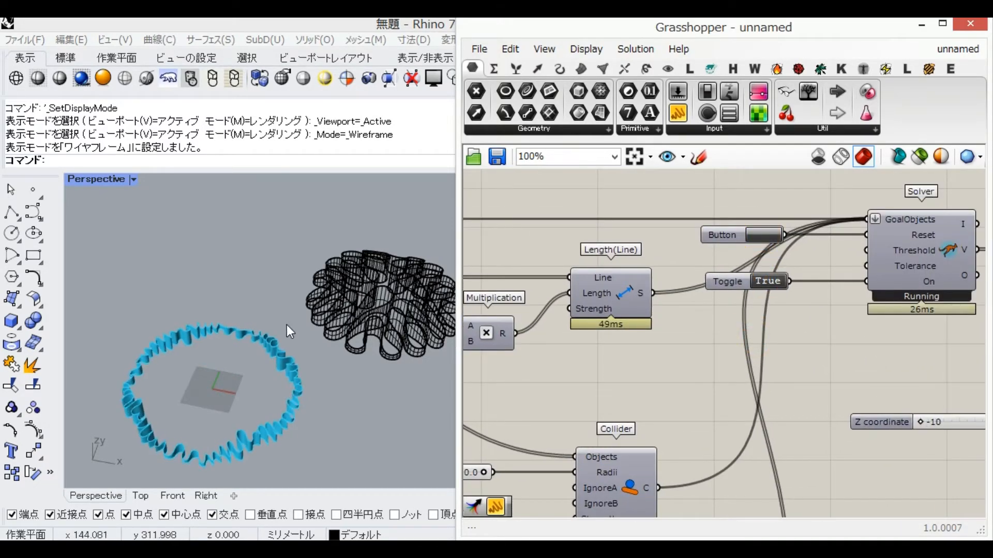
# Try a Collider Radii of 2.7 on the running simulation, and finish with Radii and Strength both at 10.0.
pyautogui.moveTo(504, 382); pyautogui.dragTo(677, 282, button='right')
pyautogui.moveTo(651, 374); pyautogui.dragTo(596, 375)
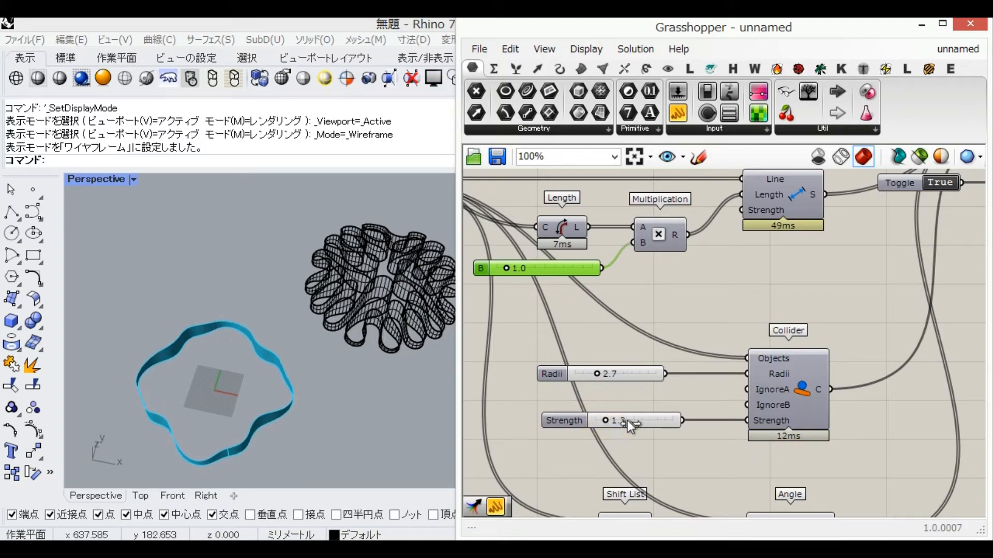
pyautogui.moveTo(593, 375); pyautogui.dragTo(662, 377)
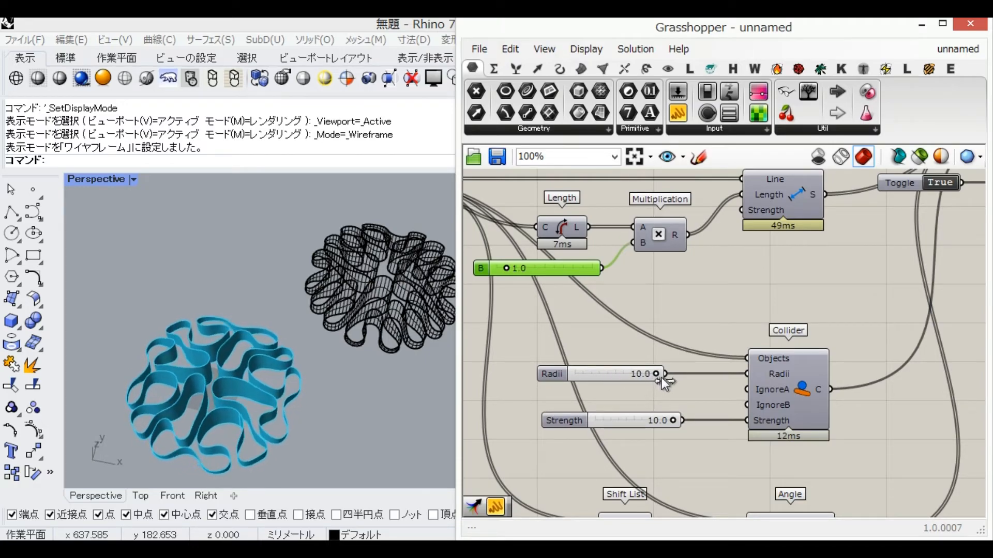
# Bake the light blue ribbon surface from the Custom Preview with the default attributes.
pyautogui.moveTo(359, 406); pyautogui.dragTo(273, 339, button='right')
pyautogui.moveTo(983, 316); pyautogui.dragTo(708, 320, button='right')
pyautogui.moveTo(802, 286); pyautogui.dragTo(756, 335, button='right')
pyautogui.moveTo(977, 263); pyautogui.dragTo(817, 279, button='right')
pyautogui.rightClick(848, 216)
pyautogui.click(860, 301)
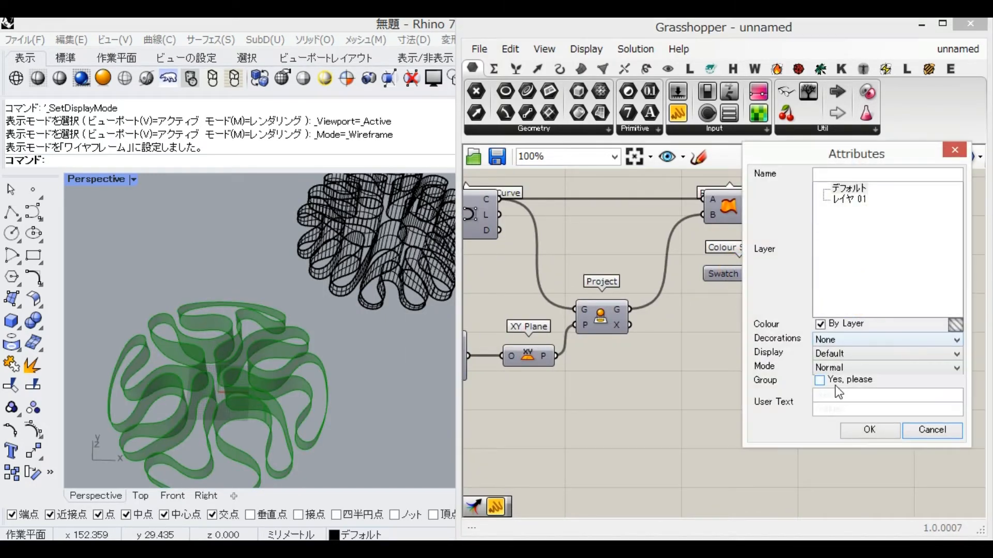
pyautogui.click(868, 431)
# Move the newly baked ribbon off the live preview to a free spot beside the earlier baked one.
pyautogui.scroll(-3, 279, 362)
pyautogui.moveTo(277, 413); pyautogui.dragTo(183, 284)
pyautogui.click(268, 370)
pyautogui.moveTo(267, 370); pyautogui.dragTo(272, 321, button='right')
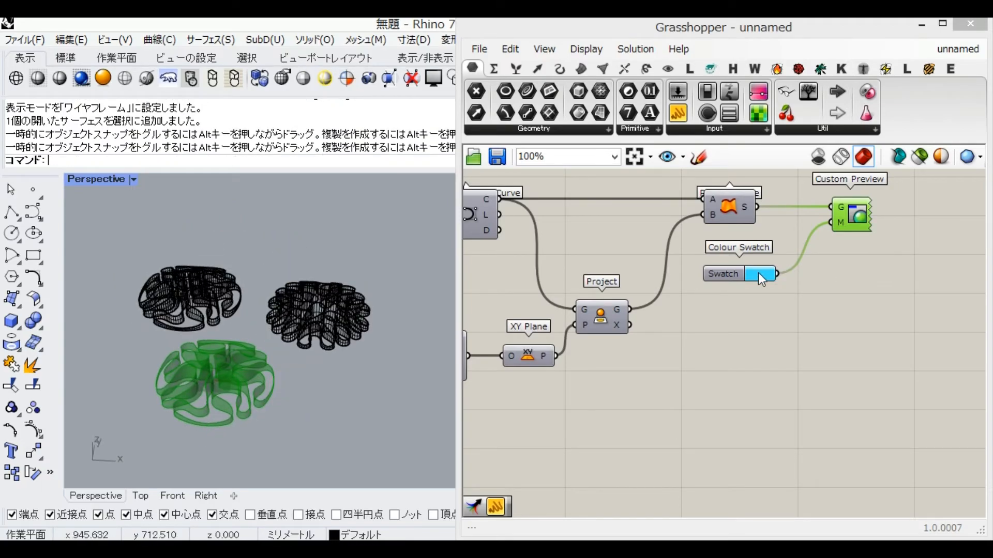
# Set the Colour Swatch of the Custom Preview to light red.
pyautogui.click(759, 273)
pyautogui.click(902, 498)
pyautogui.moveTo(845, 436); pyautogui.dragTo(774, 436)
pyautogui.moveTo(795, 321); pyautogui.dragTo(818, 327)
pyautogui.click(640, 323)
# Stop and reset the simulation, set Multiplication's B slider to 3.0, and run it again with the Toggle at True.
pyautogui.moveTo(638, 298); pyautogui.dragTo(845, 298, button='right')
pyautogui.moveTo(310, 378); pyautogui.dragTo(311, 393, button='right')
pyautogui.moveTo(529, 259); pyautogui.dragTo(745, 290, button='right')
pyautogui.click(564, 220)
pyautogui.moveTo(468, 388); pyautogui.dragTo(802, 336, button='right')
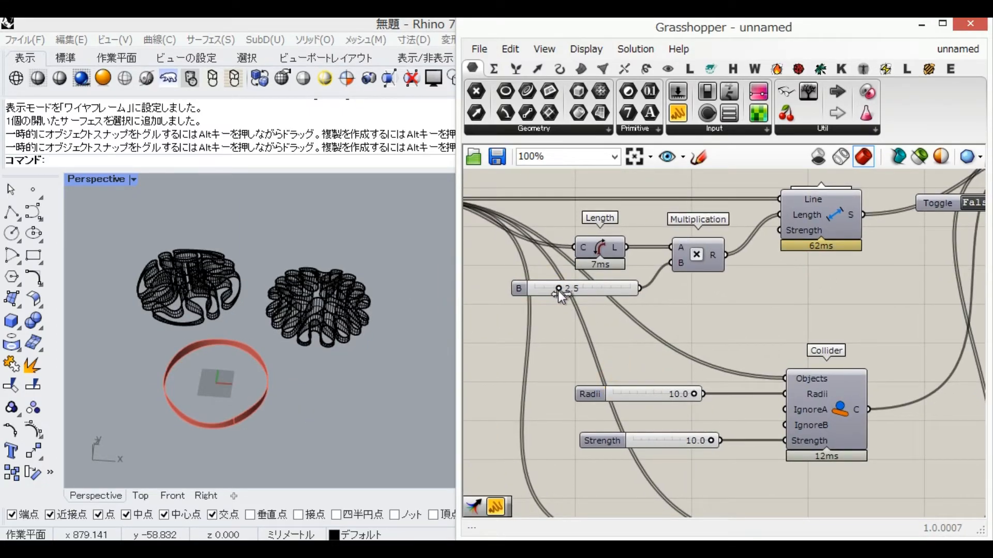
pyautogui.moveTo(942, 287); pyautogui.dragTo(729, 333, button='right')
pyautogui.click(764, 248)
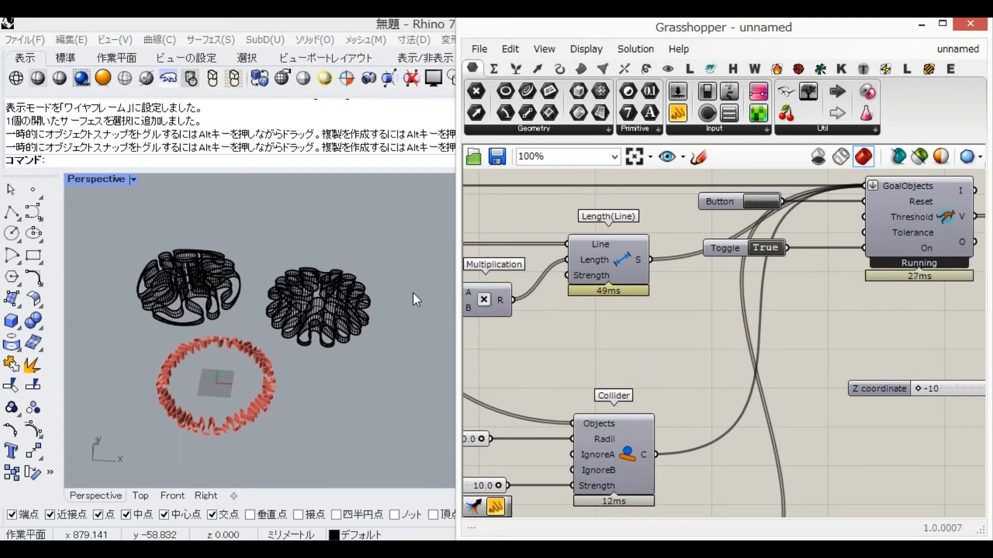
# Examine the growing folds of the red ribbon up close, keeping the Collider's Strength slider at 10.0.
pyautogui.scroll(5, 214, 355)
pyautogui.scroll(-4, 227, 370)
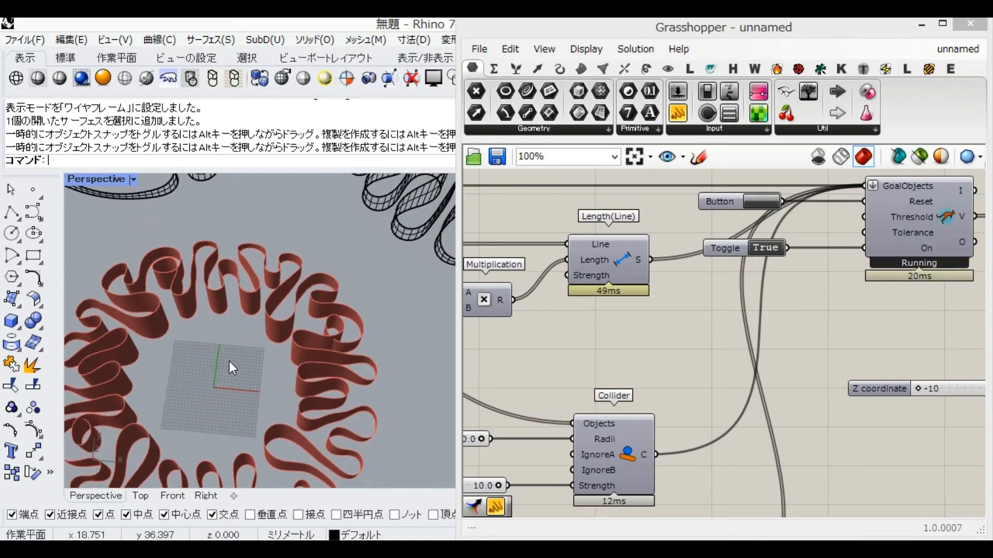
pyautogui.moveTo(485, 329); pyautogui.dragTo(628, 280, button='right')
pyautogui.moveTo(243, 383); pyautogui.dragTo(240, 347, button='right')
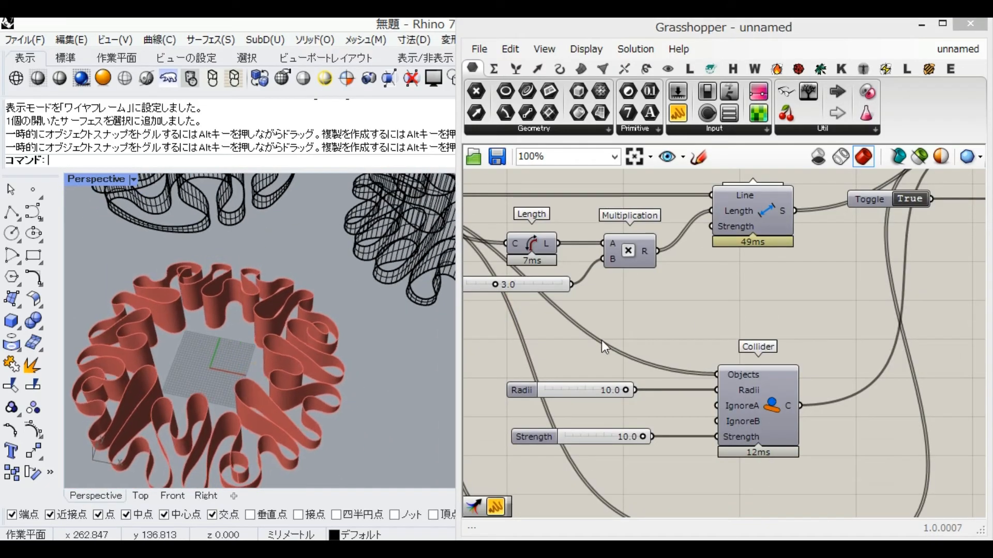
pyautogui.moveTo(609, 340); pyautogui.dragTo(646, 289, button='right')
pyautogui.moveTo(678, 385)
pyautogui.mouseDown()
pyautogui.moveTo(629, 385)
pyautogui.moveTo(691, 387)
pyautogui.mouseUp()
pyautogui.moveTo(248, 352)
pyautogui.mouseDown(button='right')
pyautogui.moveTo(250, 395)
pyautogui.moveTo(243, 344)
pyautogui.mouseUp(button='right')
# Try a RestAngle of about 16 on the Angle goal of the running simulation, and lower it to 5.
pyautogui.moveTo(582, 333); pyautogui.dragTo(629, 197, button='right')
pyautogui.moveTo(323, 393); pyautogui.dragTo(338, 420, button='right')
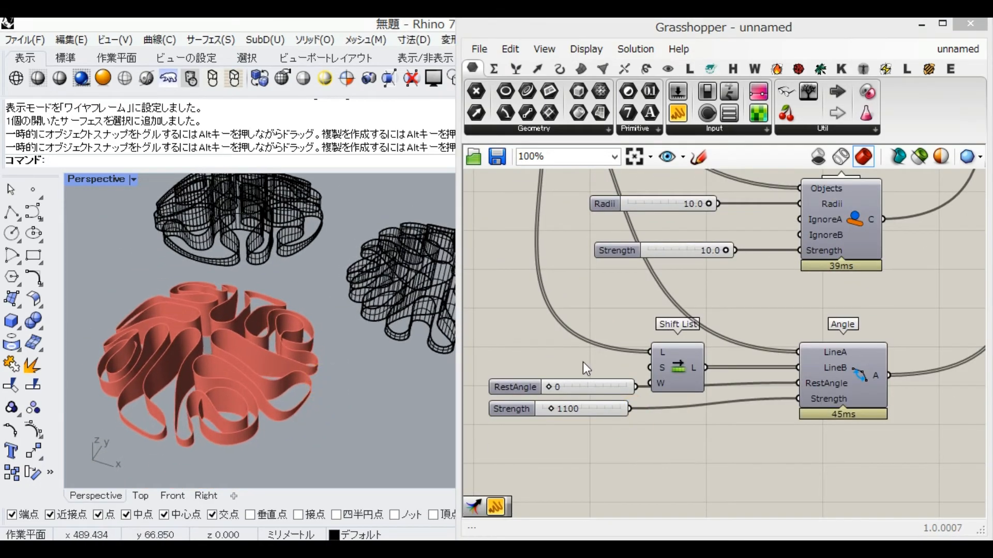
pyautogui.moveTo(549, 387); pyautogui.dragTo(555, 390)
pyautogui.moveTo(561, 393); pyautogui.dragTo(566, 388)
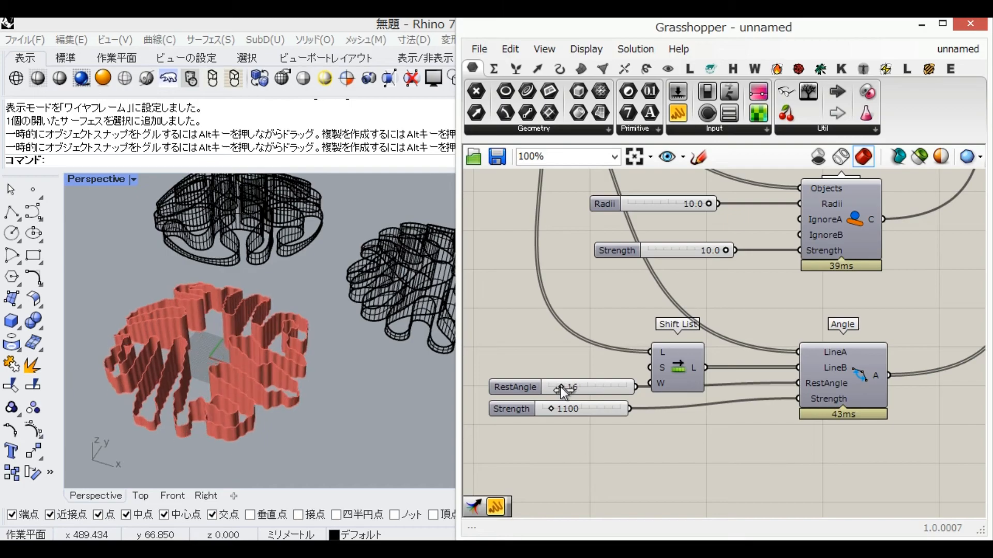
pyautogui.moveTo(269, 362); pyautogui.dragTo(266, 432, button='right')
pyautogui.moveTo(562, 385); pyautogui.dragTo(556, 391)
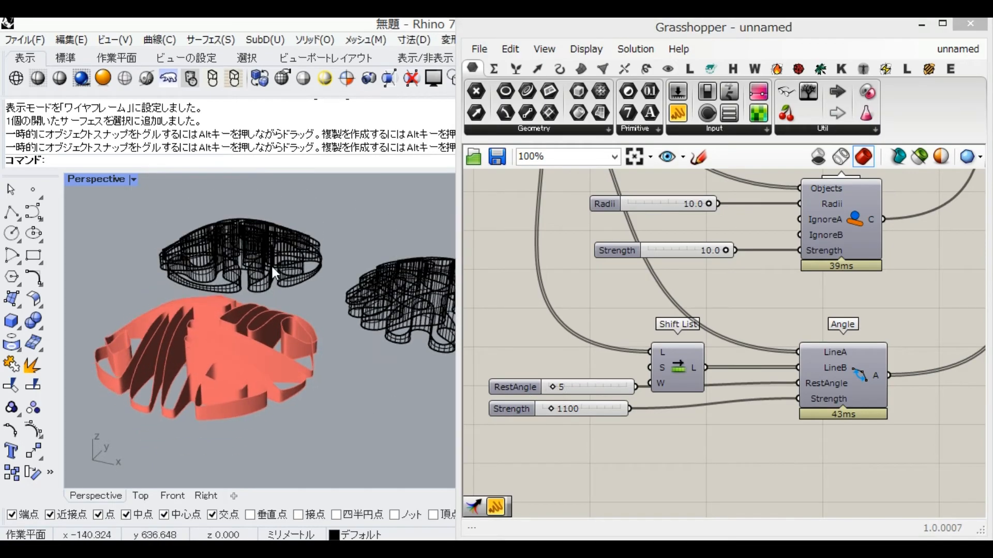
# Examine the red ribbon's folds from above and from the side as the simulation runs.
pyautogui.moveTo(770, 314); pyautogui.dragTo(534, 321, button='right')
pyautogui.moveTo(922, 283); pyautogui.dragTo(859, 358, button='right')
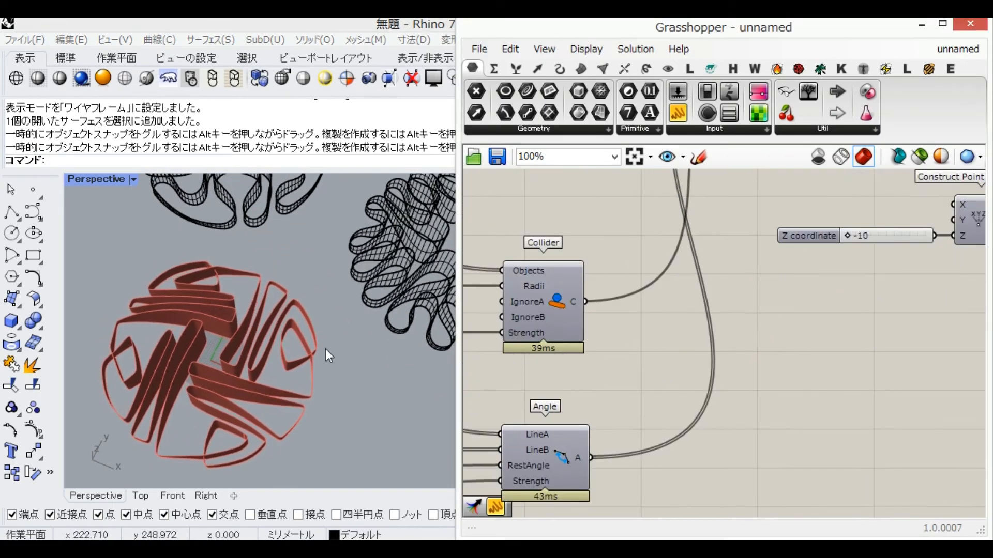
pyautogui.scroll(-2, 303, 313)
pyautogui.keyDown('shift'); pyautogui.moveTo(262, 275); pyautogui.dragTo(274, 307, button='right'); pyautogui.keyUp('shift')
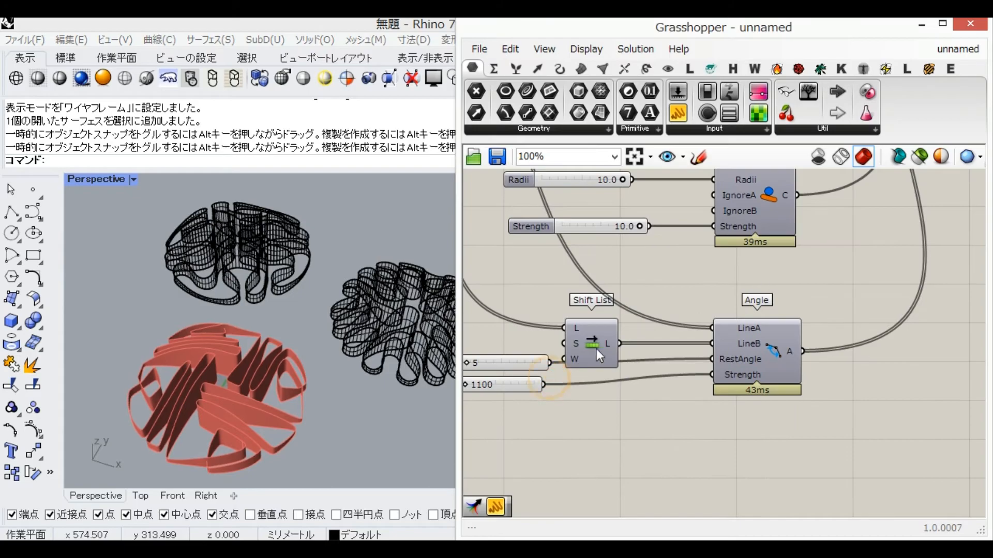
pyautogui.moveTo(257, 412); pyautogui.dragTo(223, 393, button='right')
pyautogui.scroll(3, 220, 396)
pyautogui.scroll(-2, 687, 317)
# Bake the light red ribbon surface from the Custom Preview with the default attributes.
pyautogui.moveTo(941, 272); pyautogui.dragTo(568, 399, button='right')
pyautogui.moveTo(848, 284); pyautogui.dragTo(733, 284, button='right')
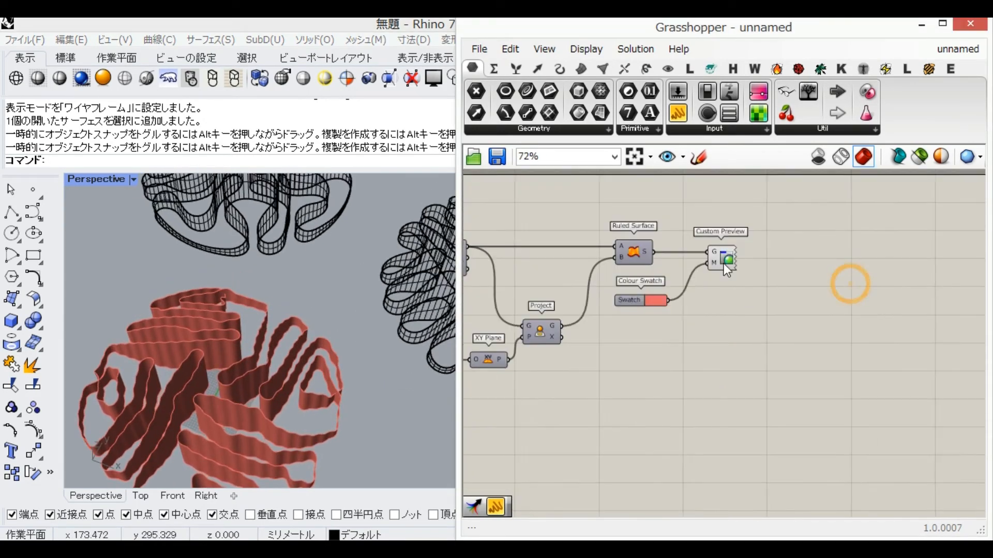
pyautogui.moveTo(510, 290); pyautogui.dragTo(793, 297, button='right')
pyautogui.moveTo(967, 277); pyautogui.dragTo(688, 317, button='right')
pyautogui.rightClick(822, 307)
pyautogui.click(830, 386)
pyautogui.click(840, 517)
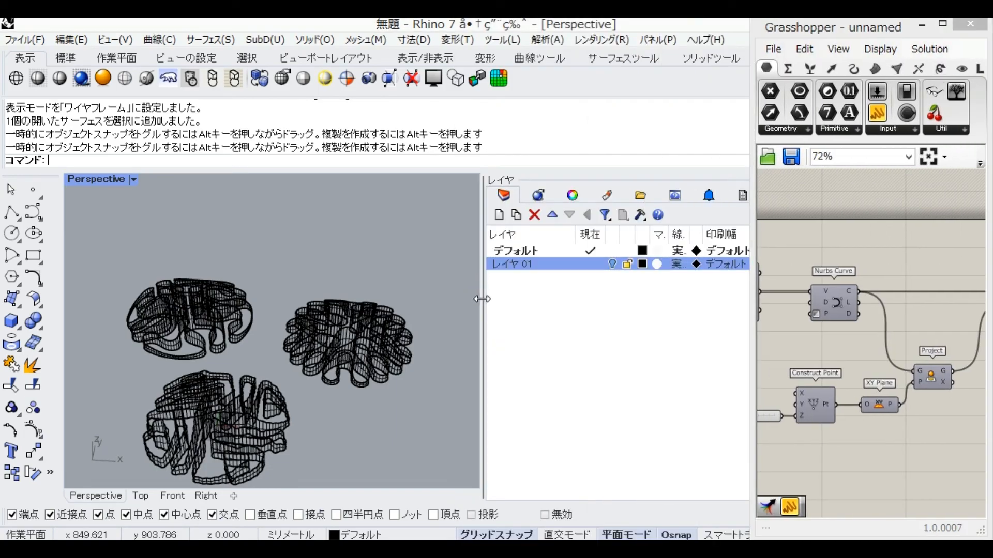
# In Rhino, widen the Perspective viewport and show the three baked ribbons in Rendered display mode.
pyautogui.moveTo(482, 299); pyautogui.dragTo(670, 299)
pyautogui.moveTo(380, 296); pyautogui.dragTo(375, 346, button='right')
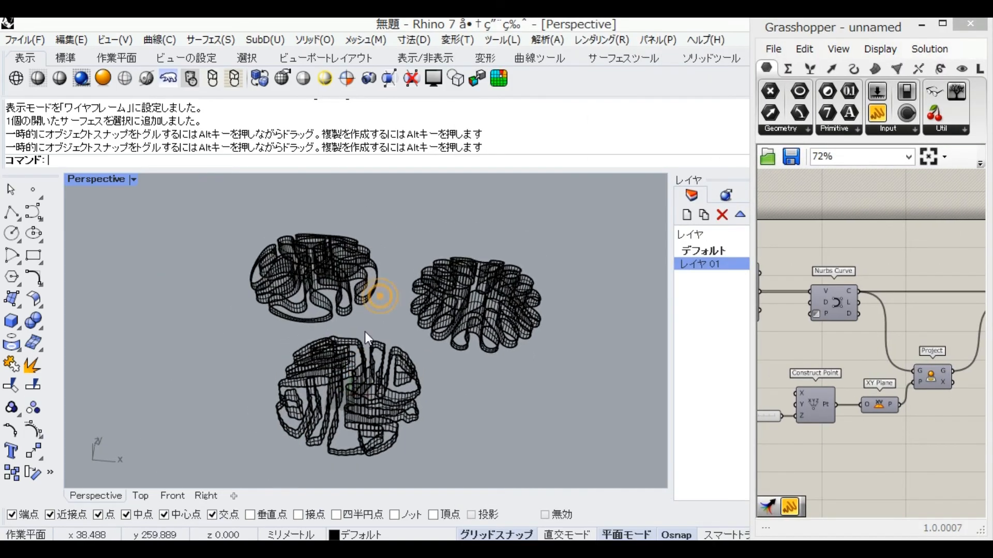
pyautogui.click(81, 78)
pyautogui.moveTo(454, 351); pyautogui.dragTo(373, 401, button='right')
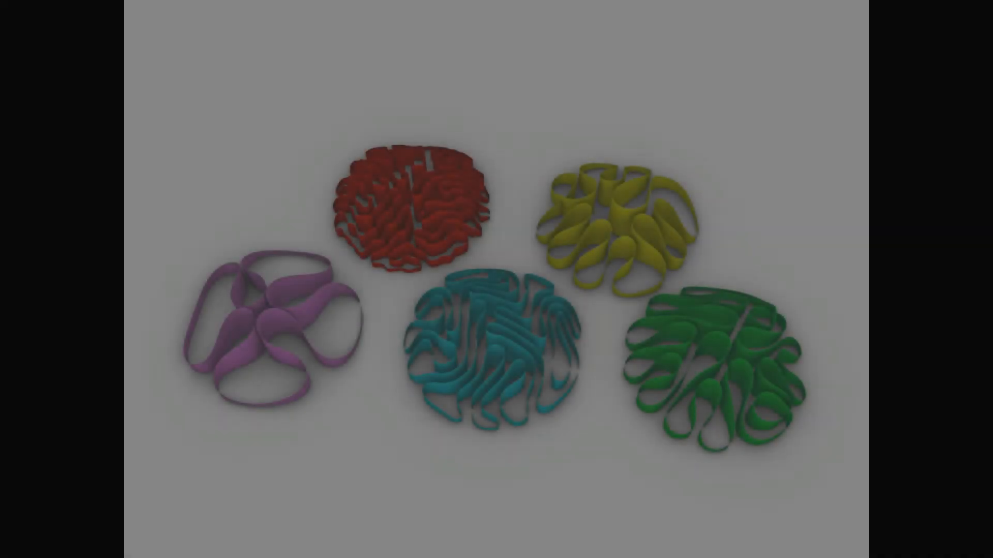